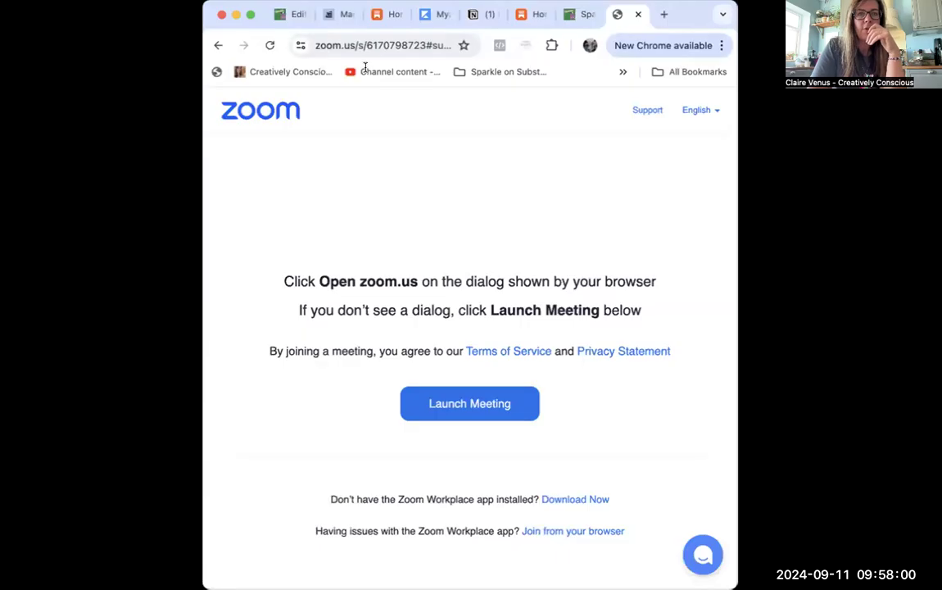
- Maximize Chrome on the Substack draft and show the episode video's auto-generated transcript
click(250, 15)
click(69, 11)
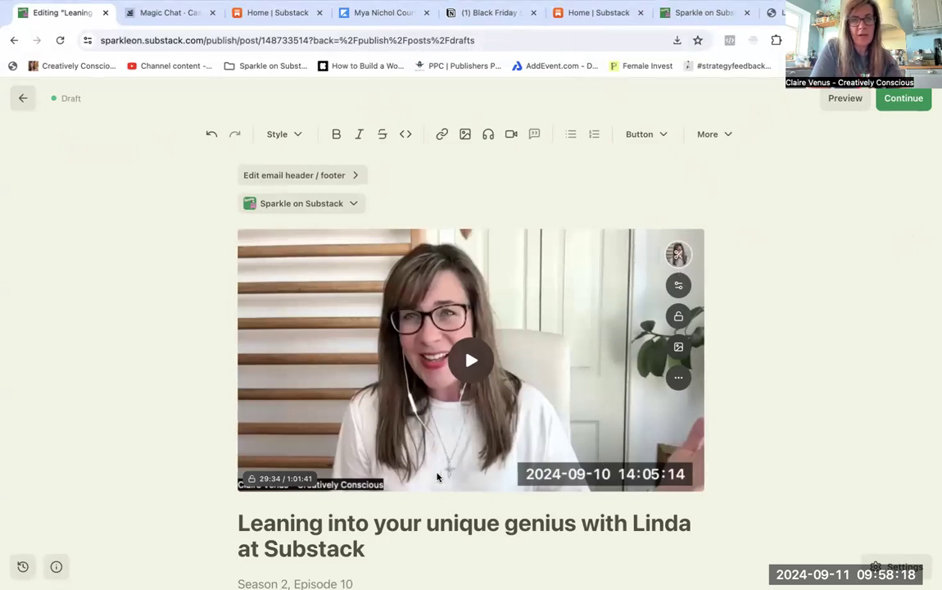
click(677, 286)
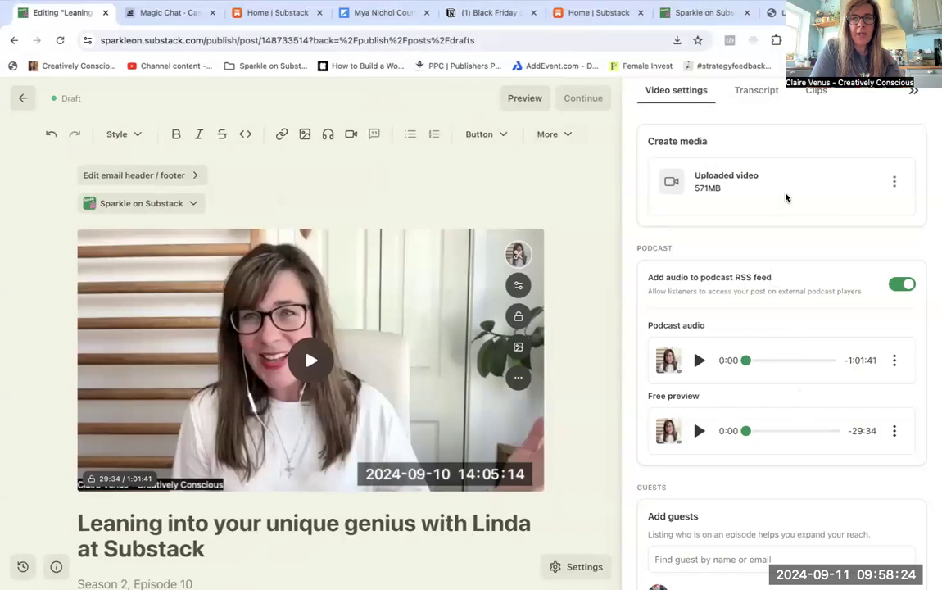
click(756, 90)
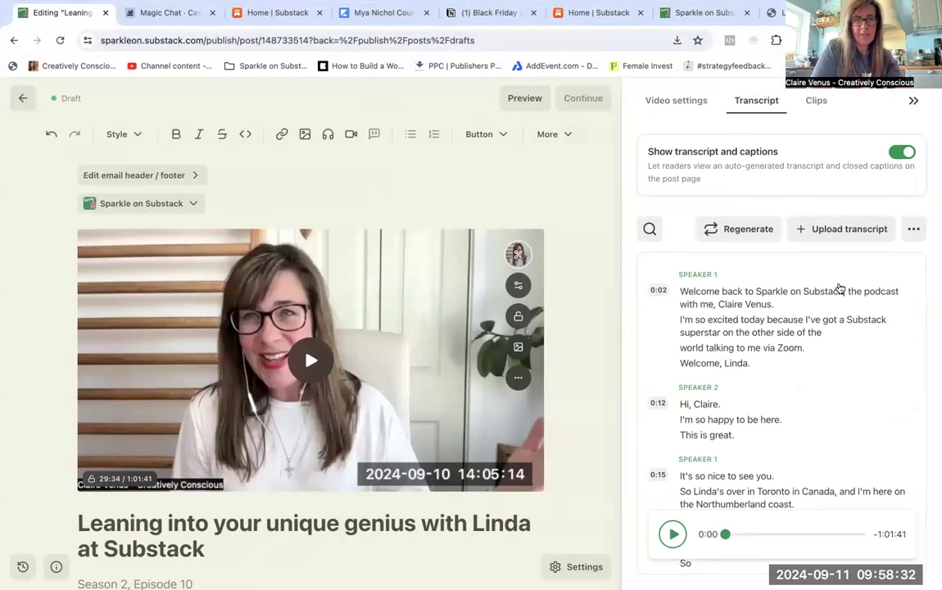
- Browse the episode's 15 clips, previewing the Power of Frequent Publishing clip, through page 4
click(817, 103)
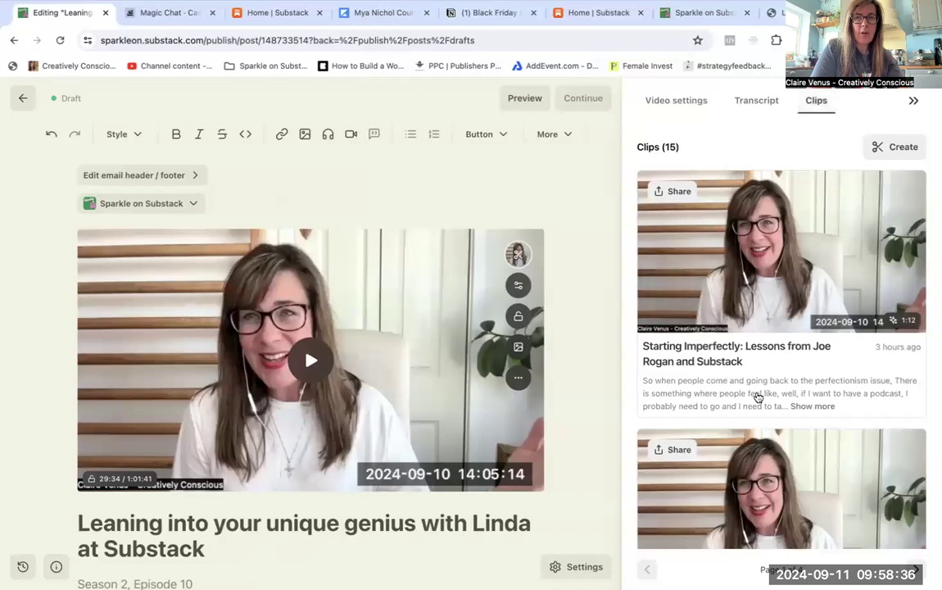
scroll(779, 422, down, 7)
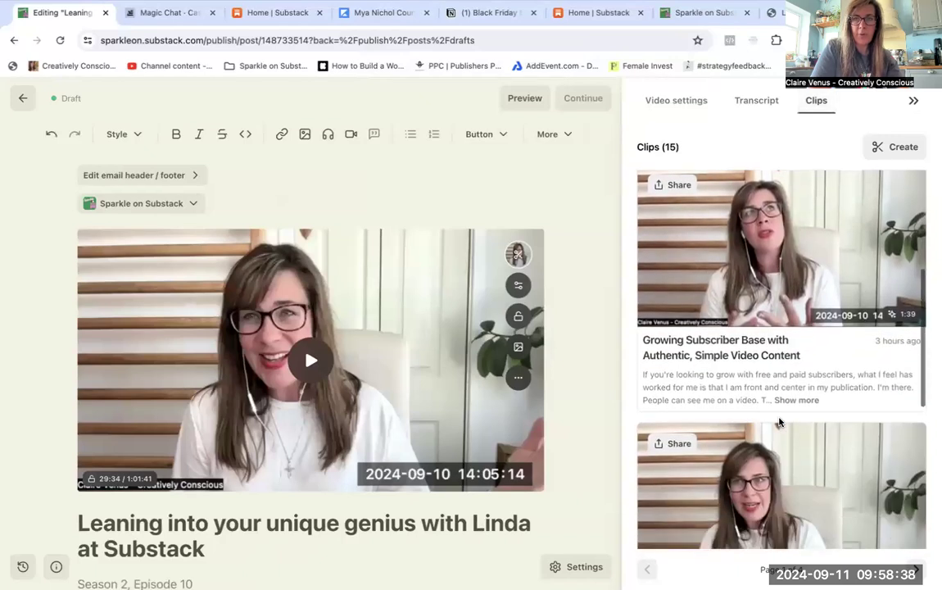
mouse_move(652, 291)
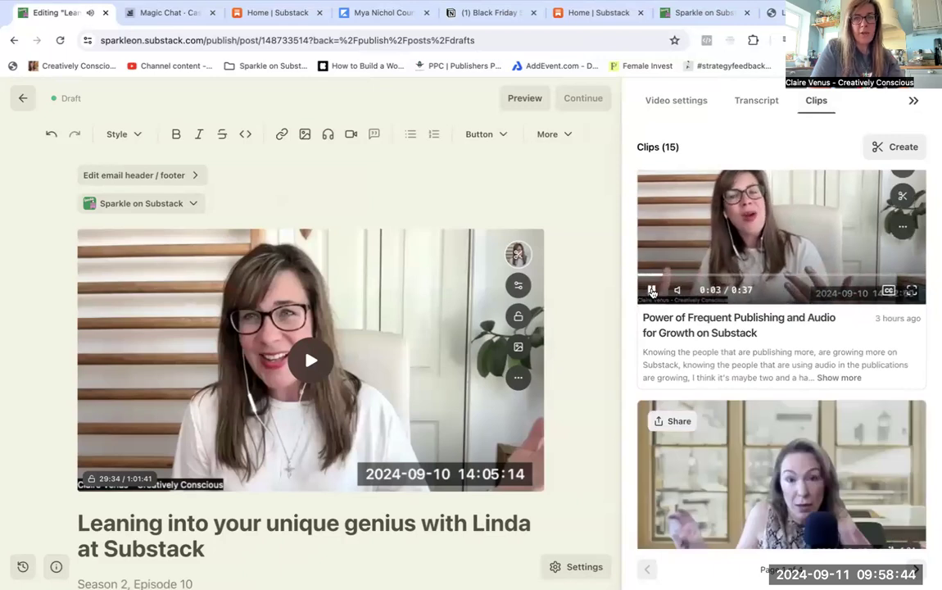
click(652, 290)
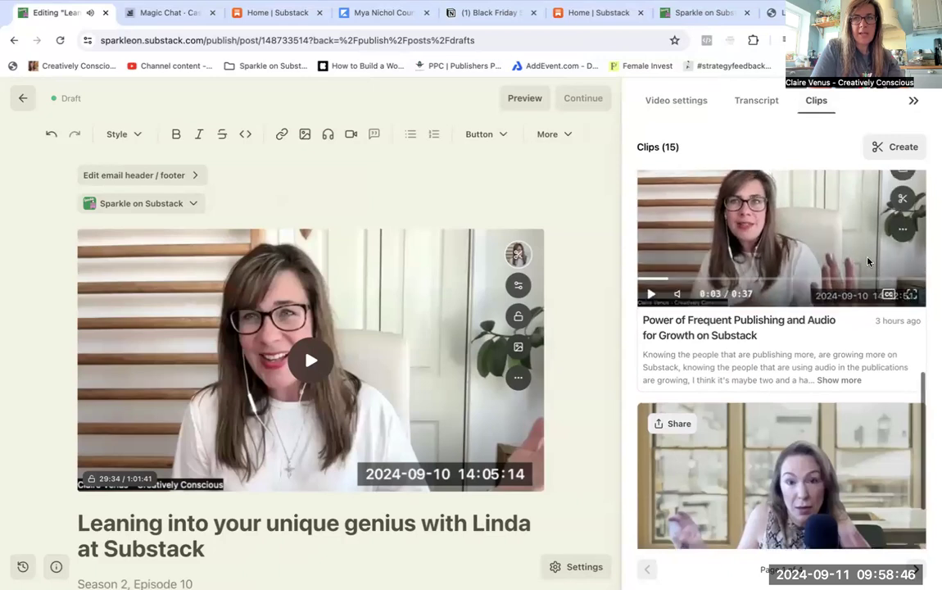
scroll(861, 246, up, 1)
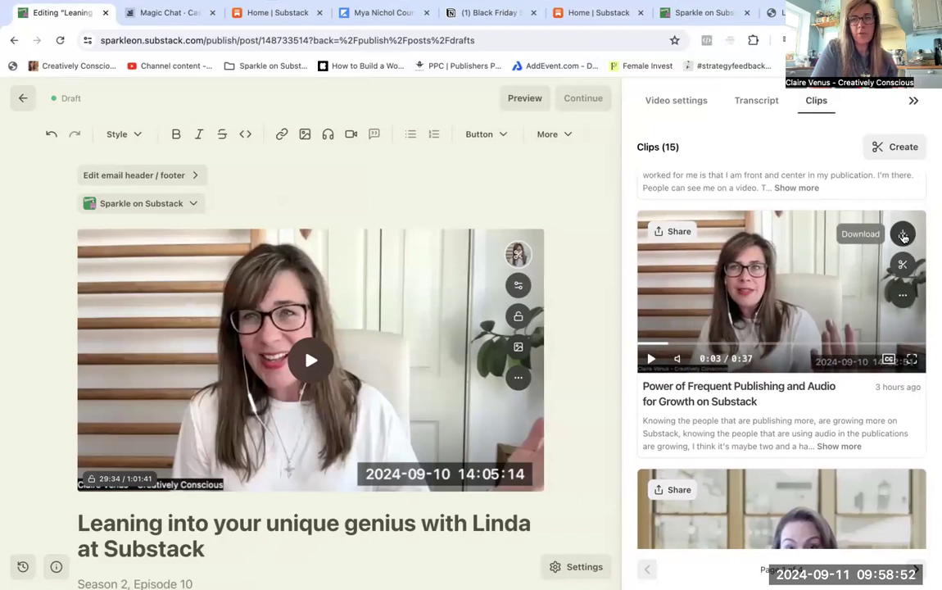
scroll(827, 368, down, 4)
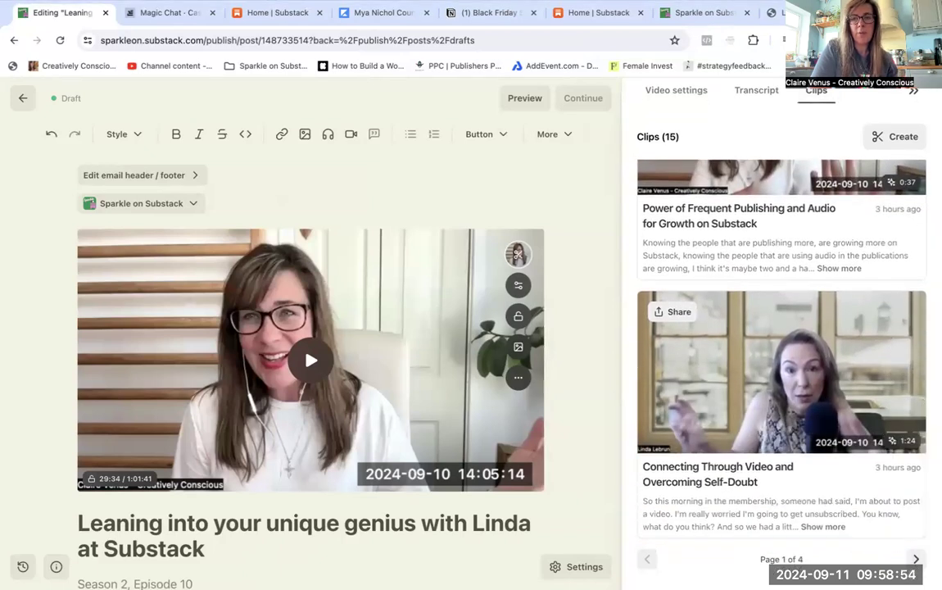
click(915, 560)
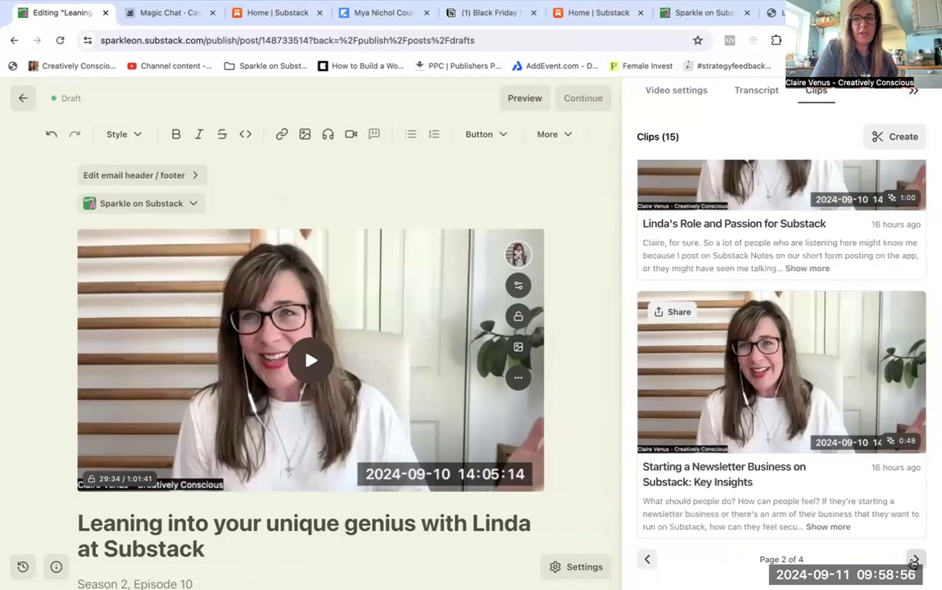
click(915, 560)
click(915, 560)
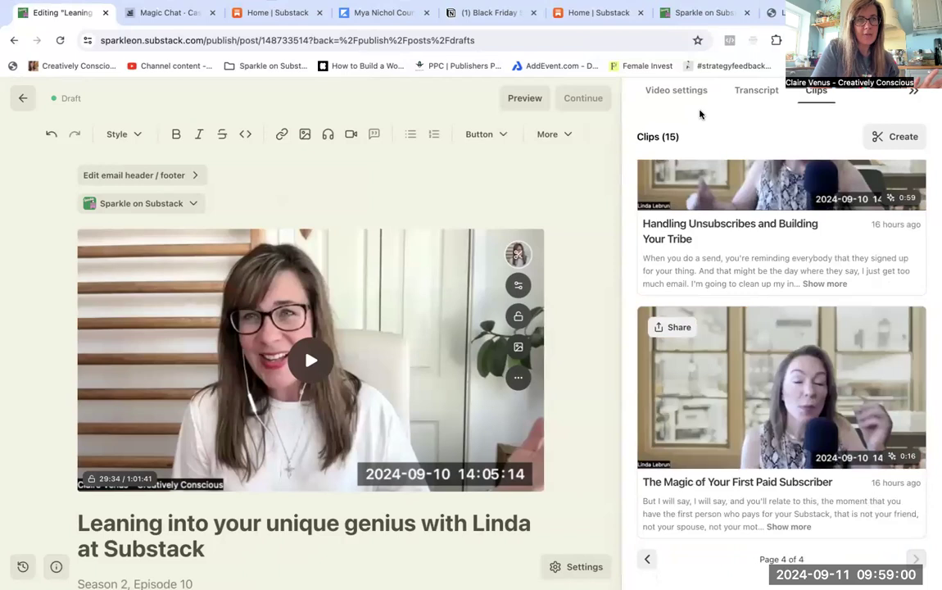
- Add Linda @ Substack as a guest on the episode
click(676, 90)
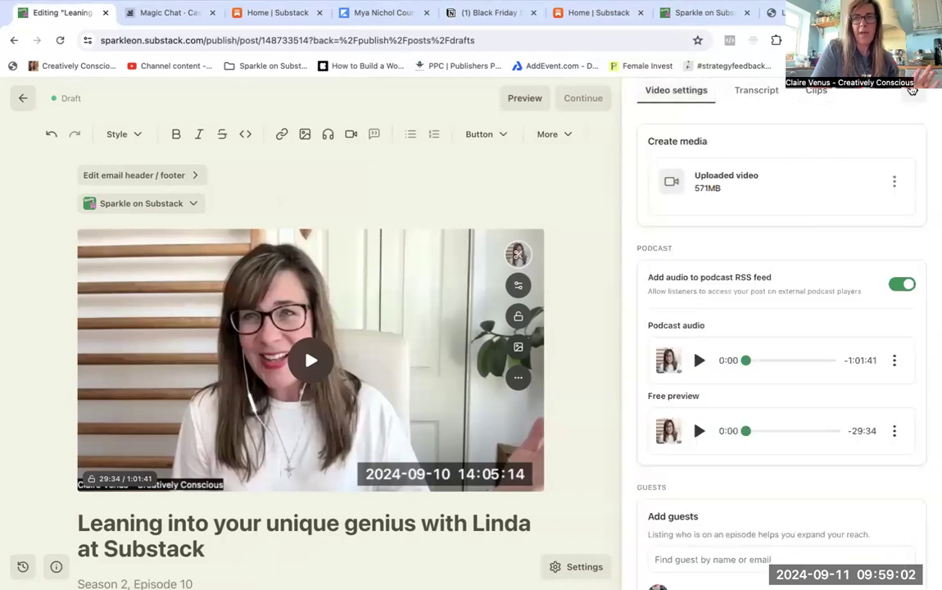
scroll(860, 381, down, 3)
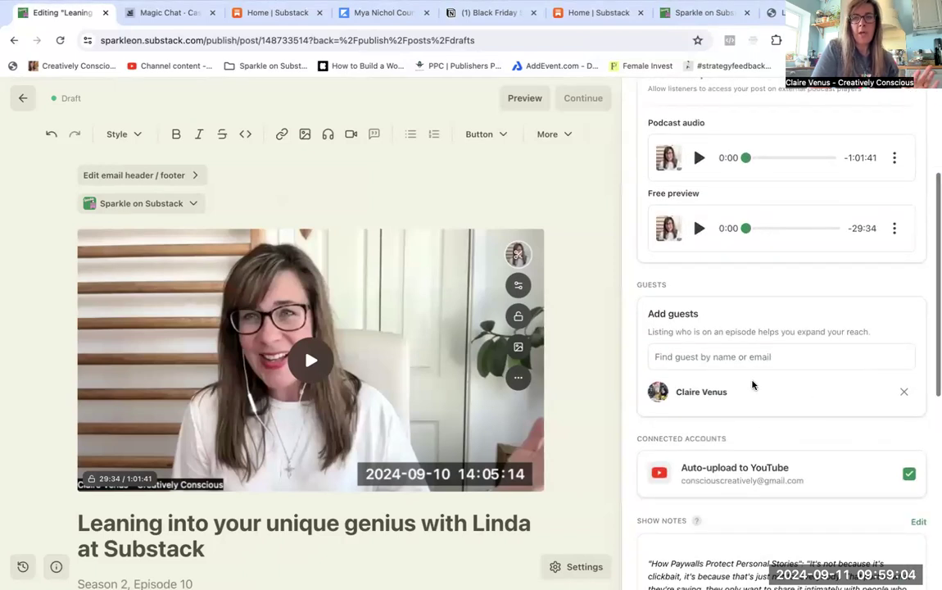
click(712, 357)
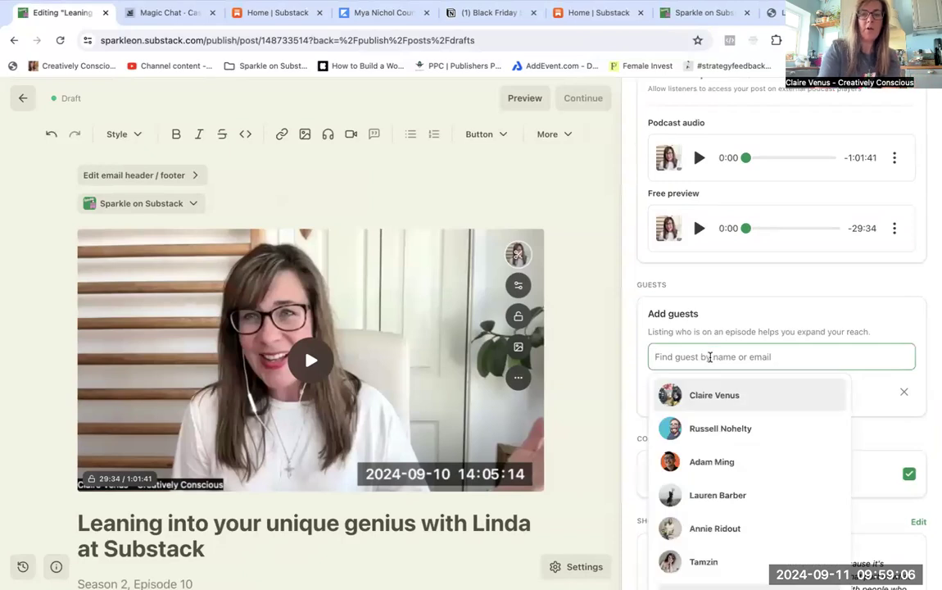
text(linda)
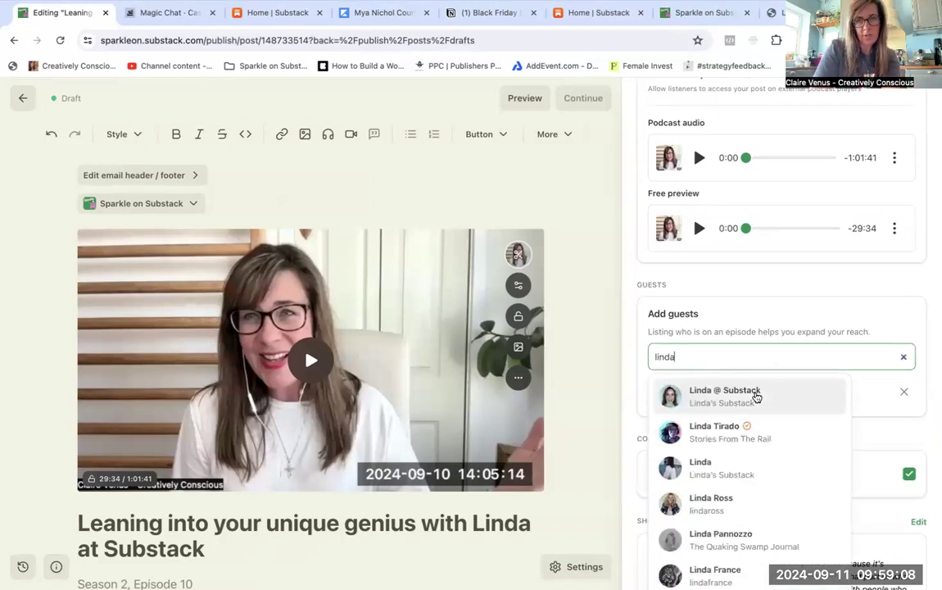
click(757, 393)
click(521, 379)
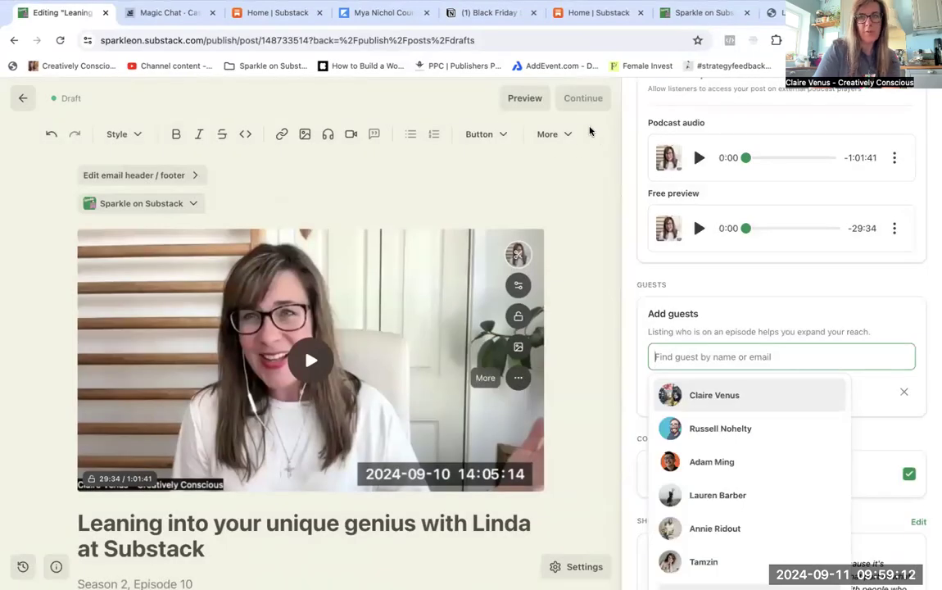
click(855, 392)
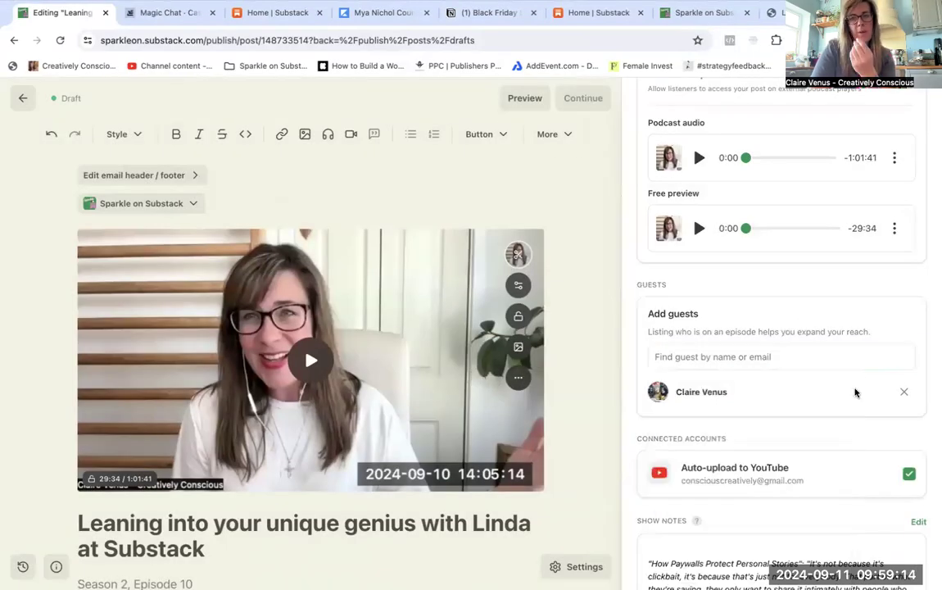
- Turn on automatic upload of the episode to YouTube
scroll(855, 392, down, 3)
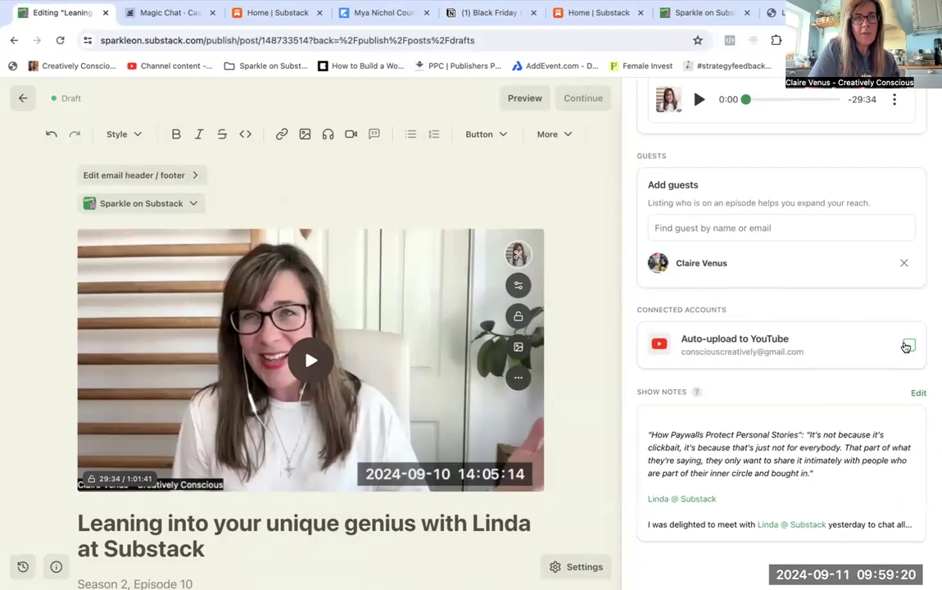
click(910, 347)
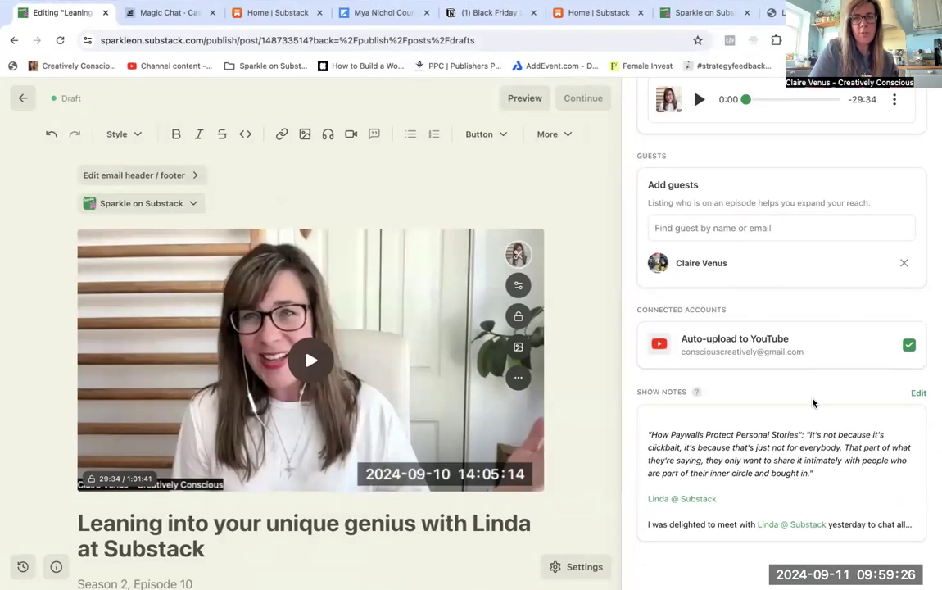
scroll(813, 402, down, 4)
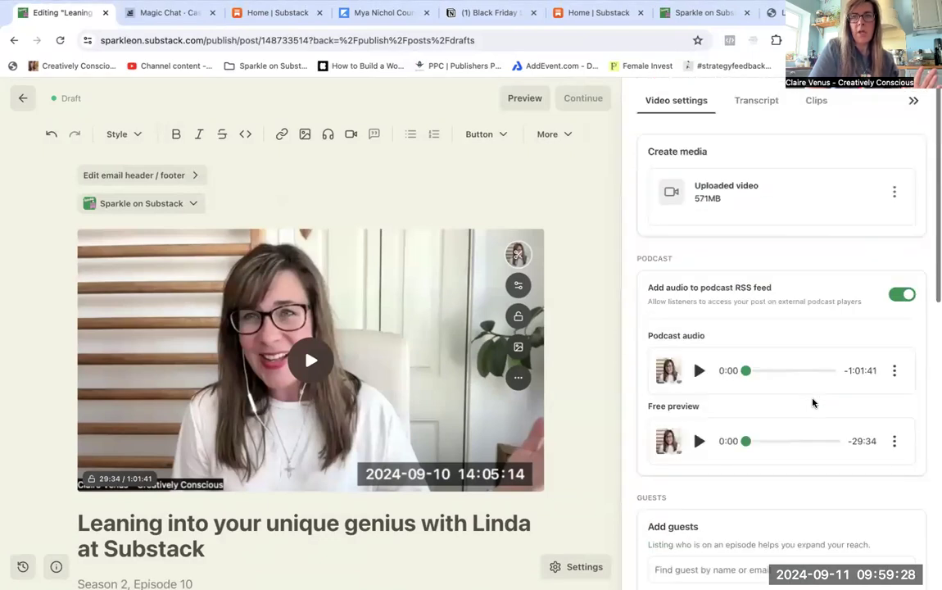
- Remove the video's old free preview and set a new one from 0:00 to 30:50
click(913, 100)
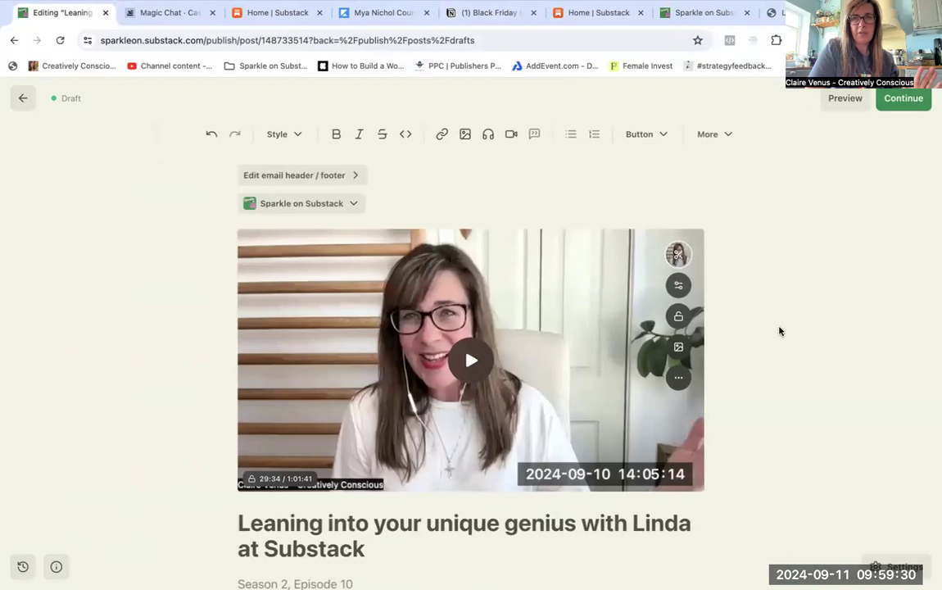
scroll(779, 331, down, 1)
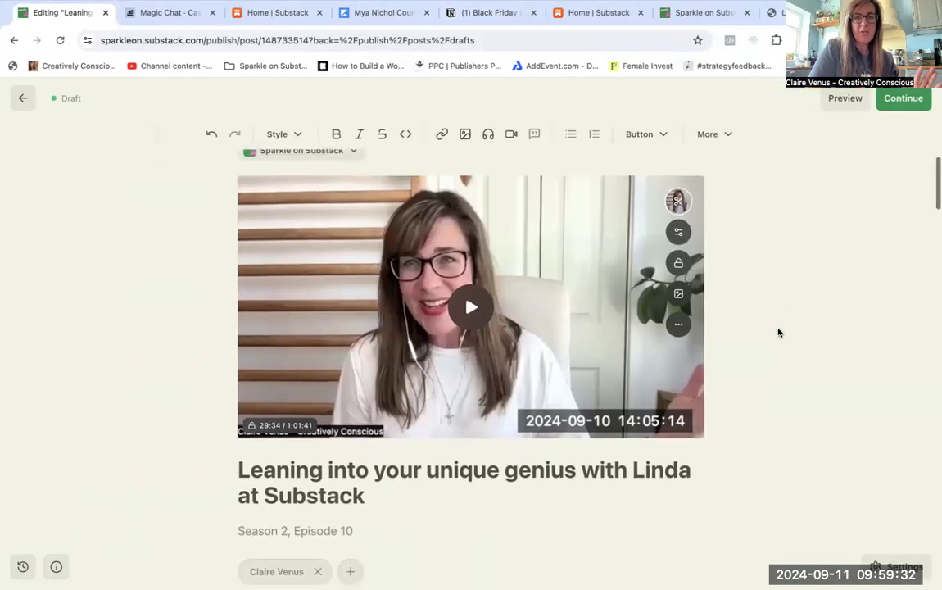
scroll(459, 402, down, 3)
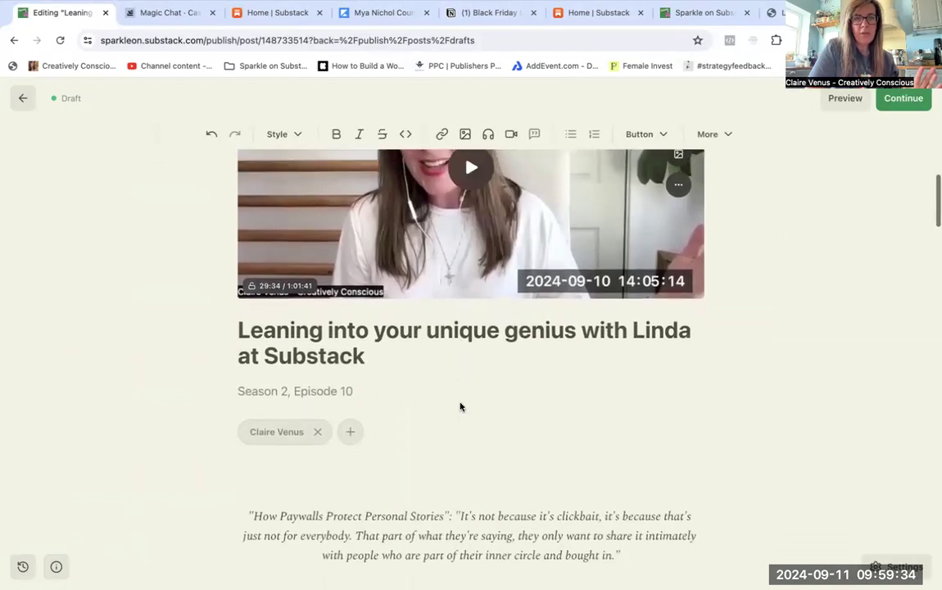
scroll(460, 404, up, 3)
scroll(599, 311, up, 1)
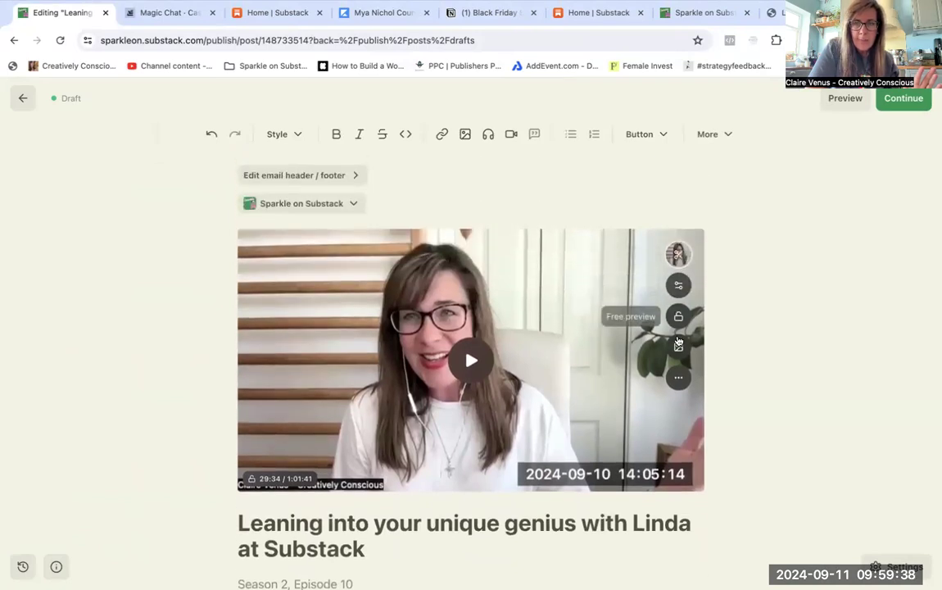
click(677, 316)
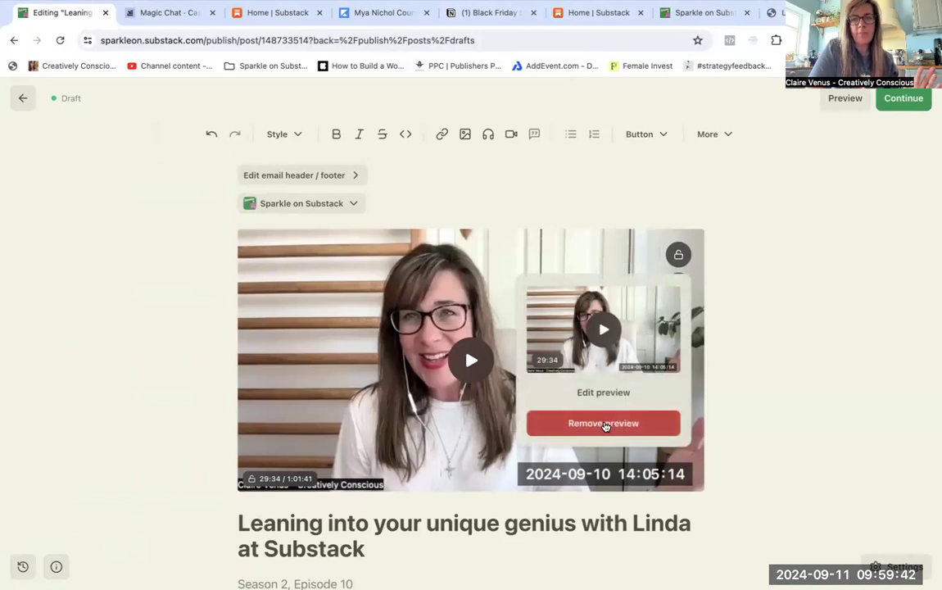
click(604, 425)
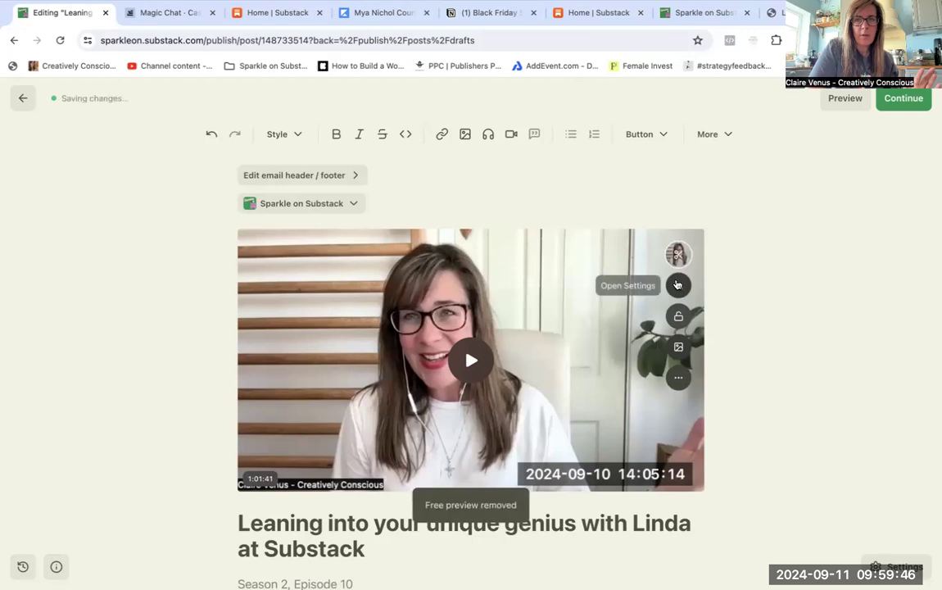
click(678, 320)
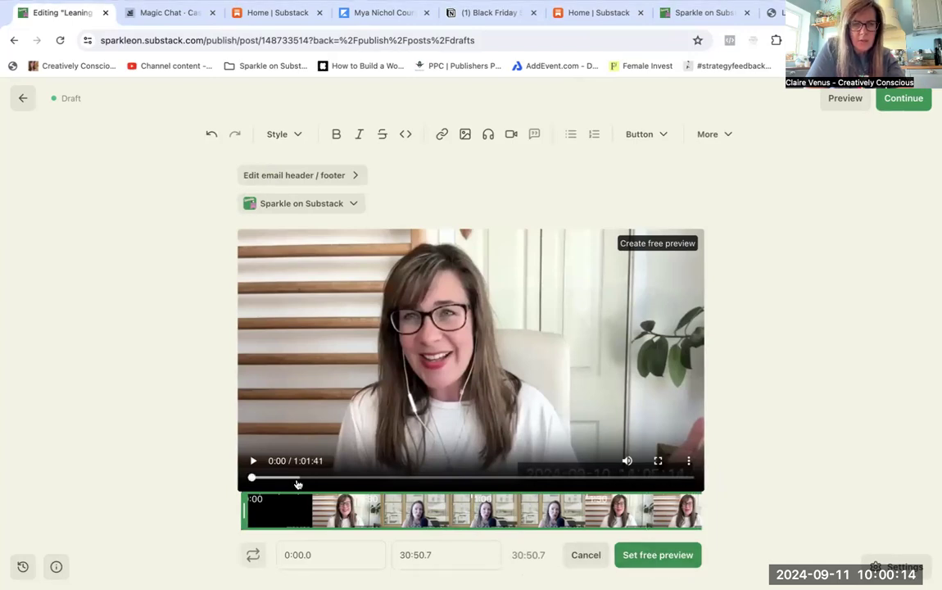
click(642, 557)
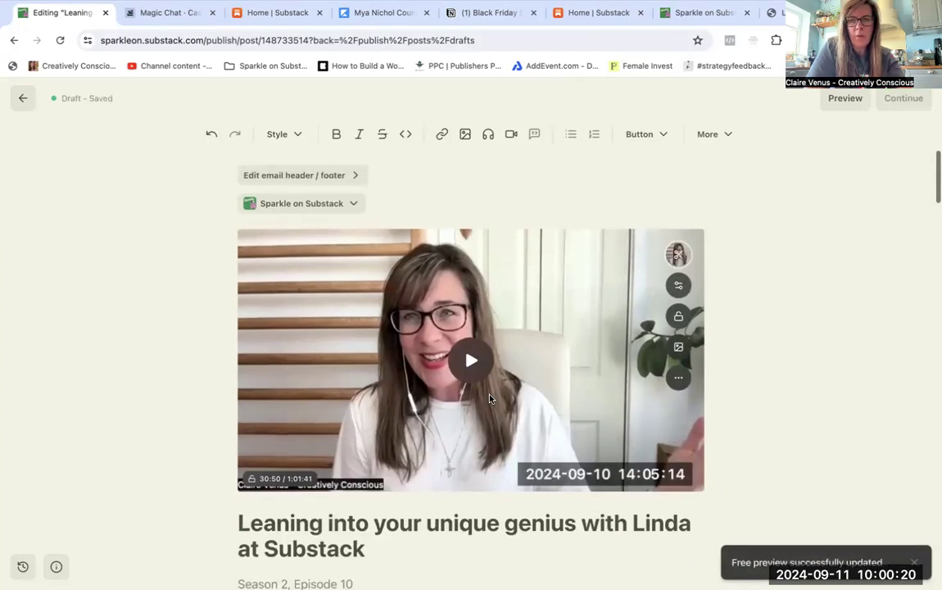
- Change both occurrences of Utilize, including heading 6, to the British spelling Utilise
scroll(489, 399, down, 10)
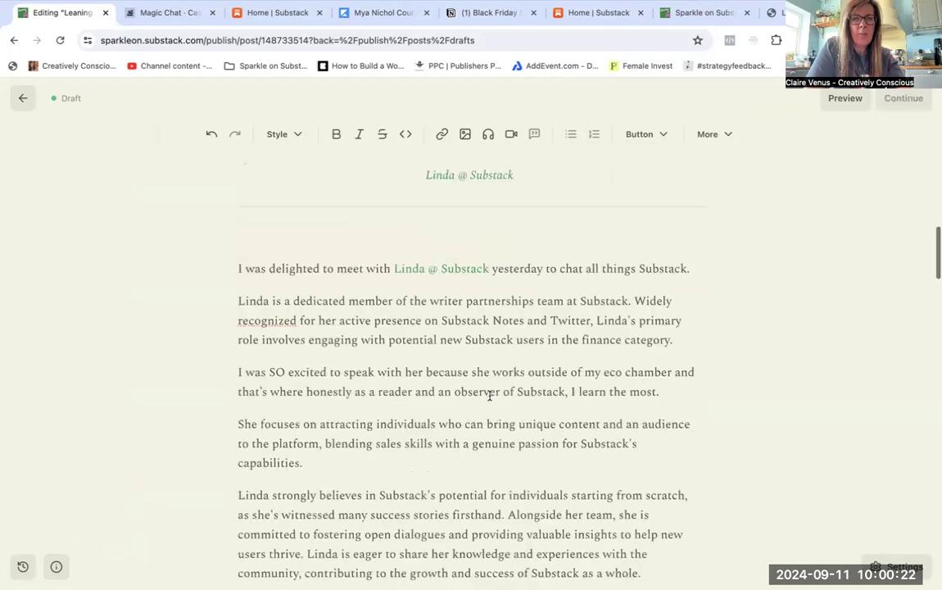
scroll(489, 396, down, 5)
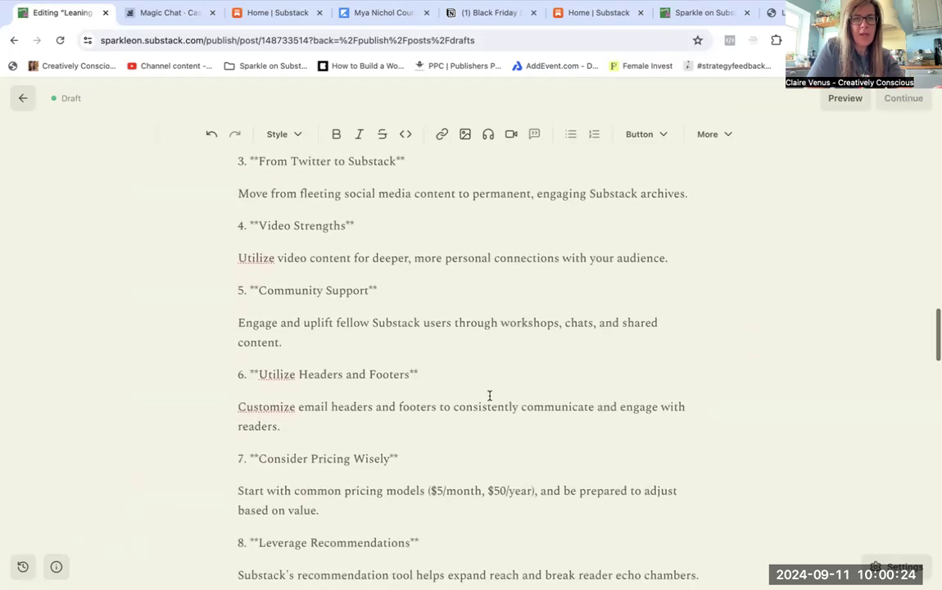
right_click(242, 260)
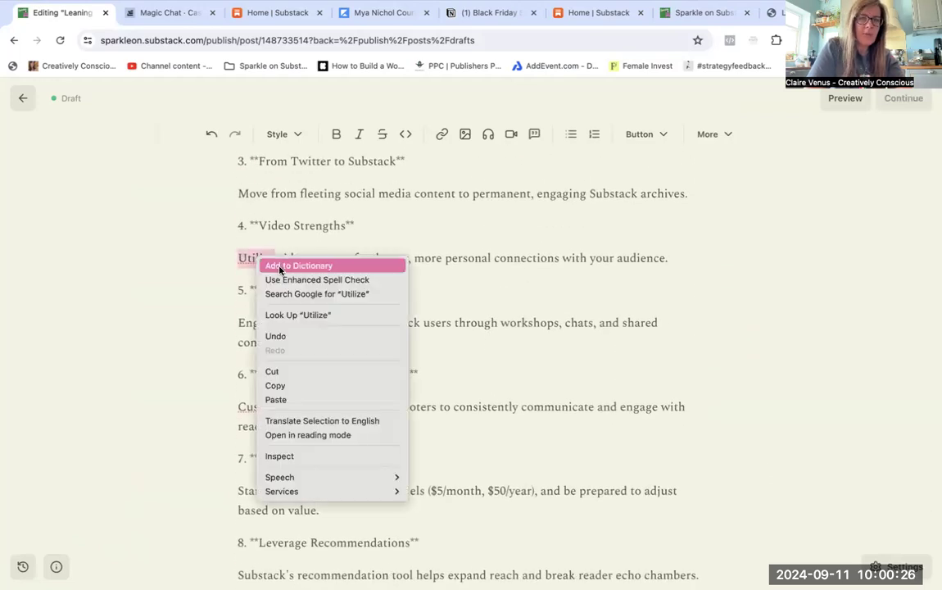
click(282, 267)
click(271, 261)
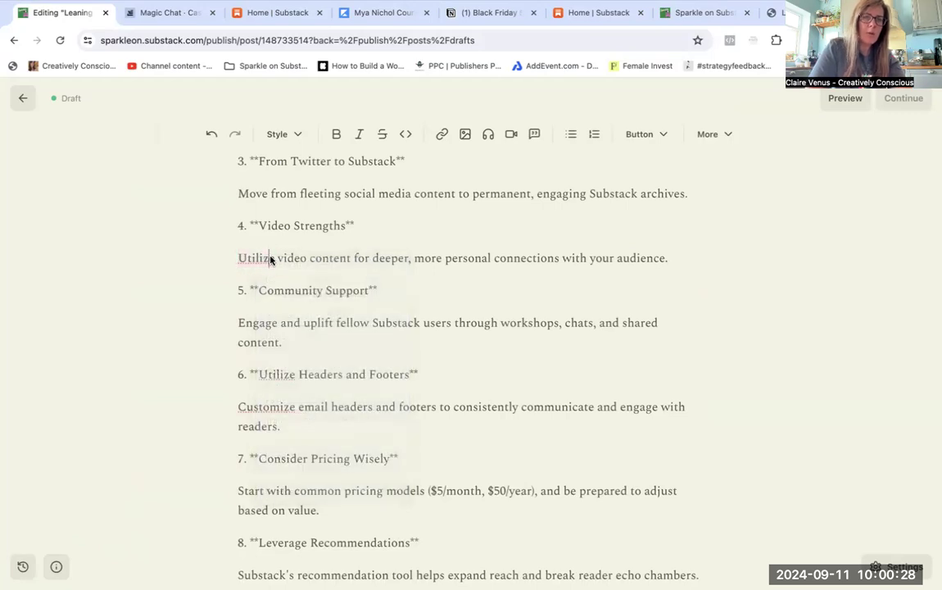
key(BackSpace)
text(s)
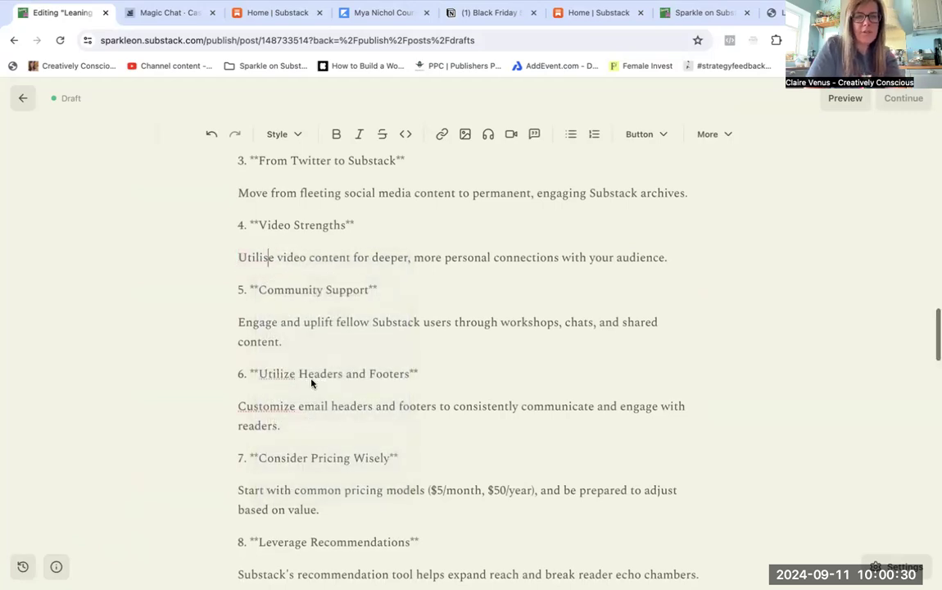
scroll(279, 339, down, 1)
click(287, 332)
key(BackSpace)
text(s)
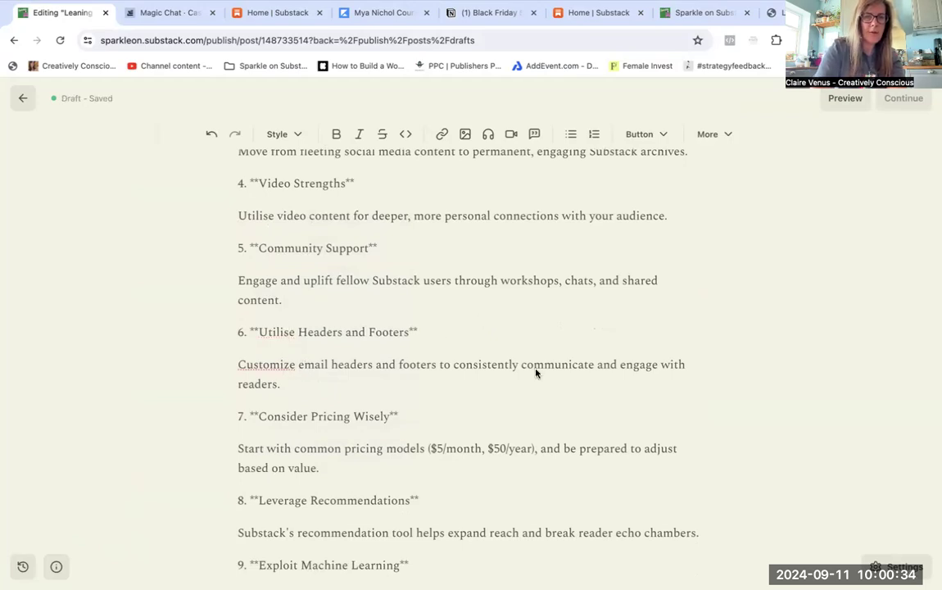
- Change Customize to Customise in lesson 6's text
click(290, 365)
key(BackSpace)
text(s)
scroll(607, 423, down, 3)
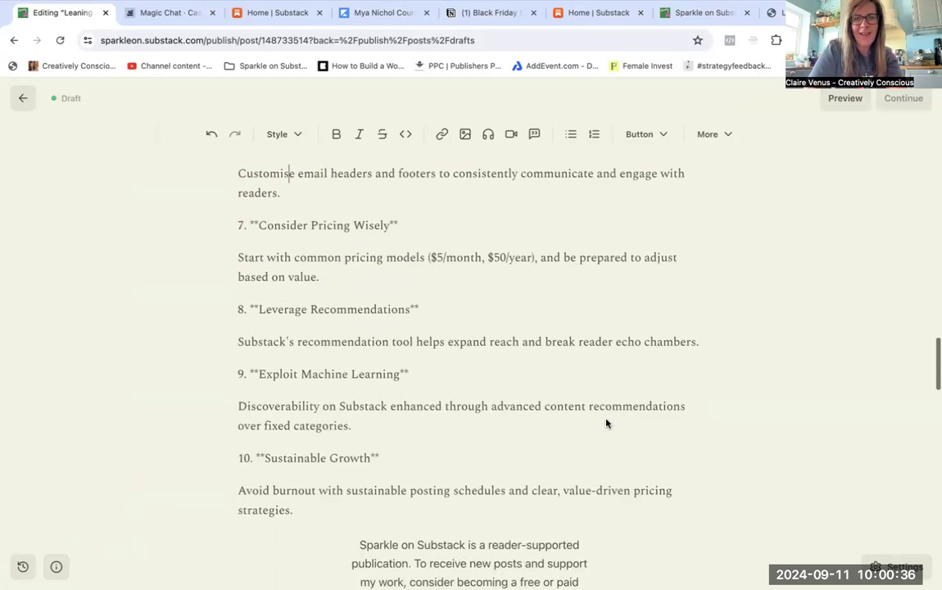
scroll(607, 423, down, 8)
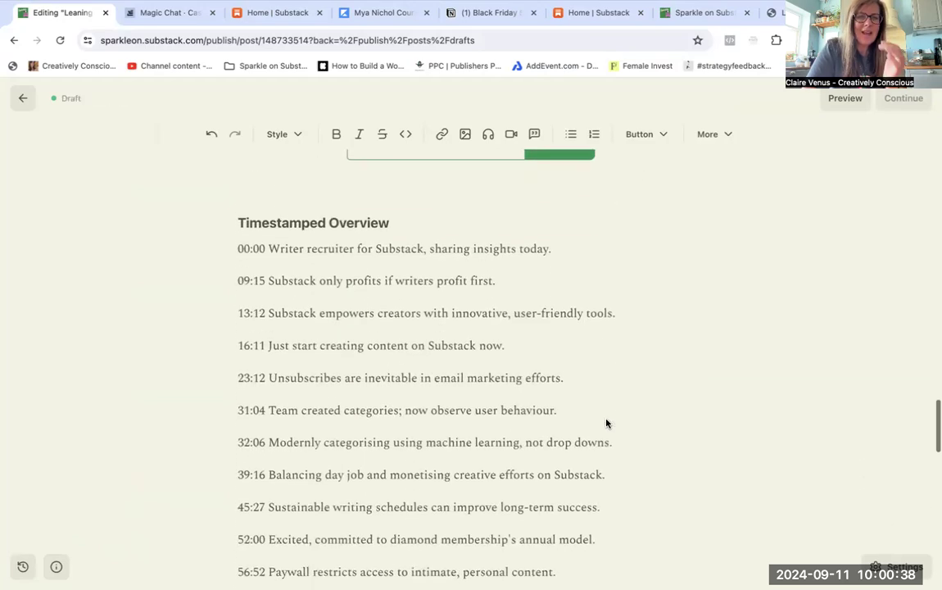
scroll(606, 423, down, 5)
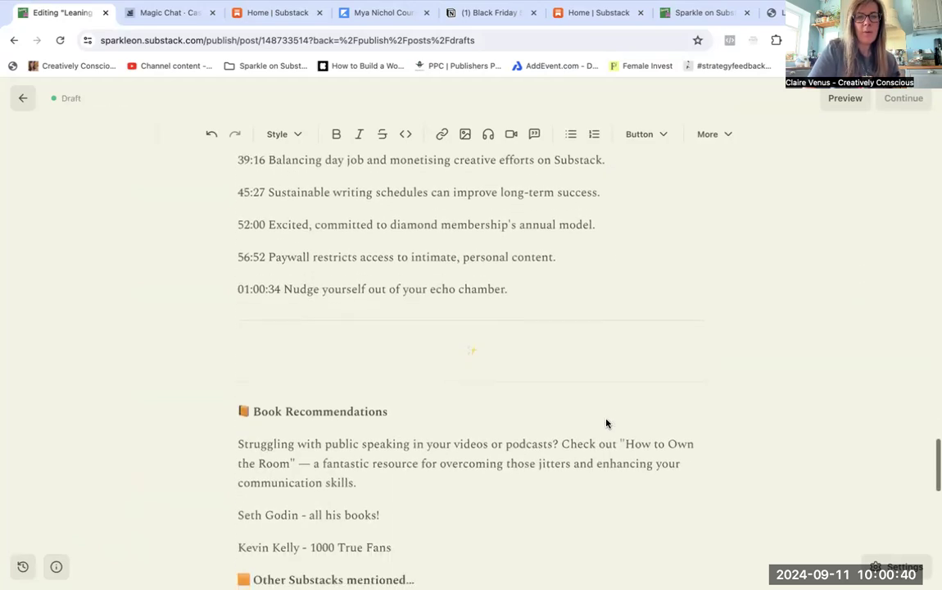
scroll(607, 423, down, 8)
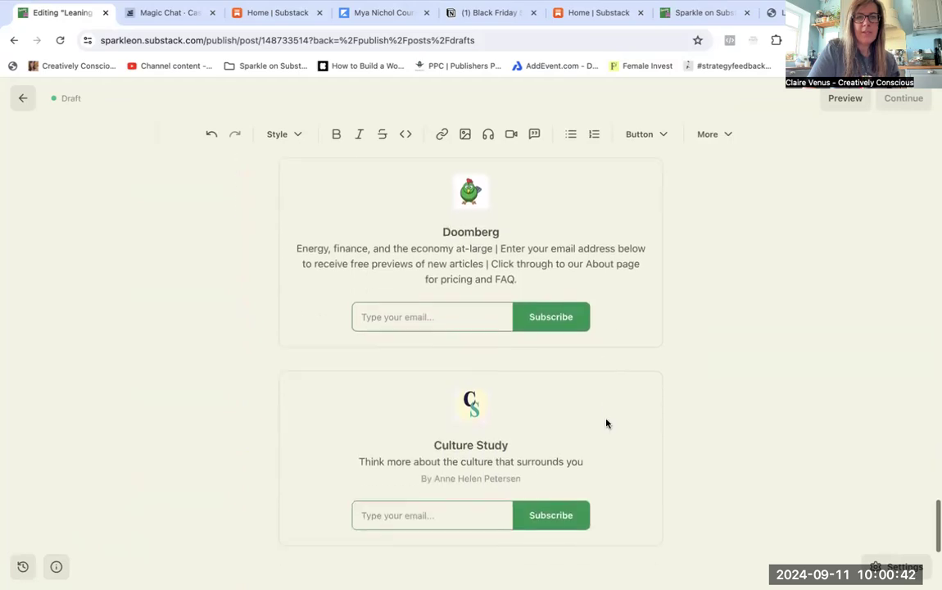
scroll(606, 423, down, 5)
scroll(607, 423, up, 20)
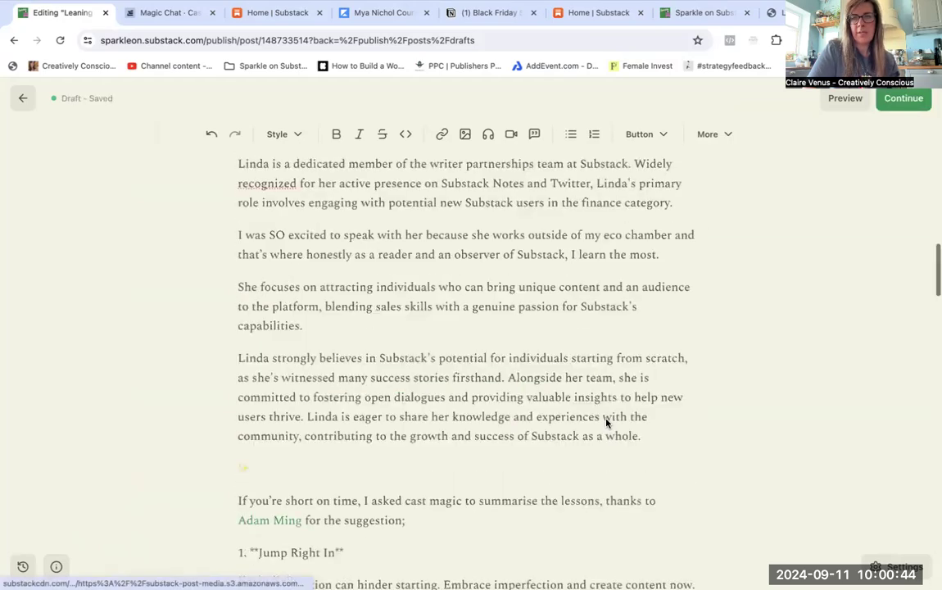
scroll(606, 423, up, 10)
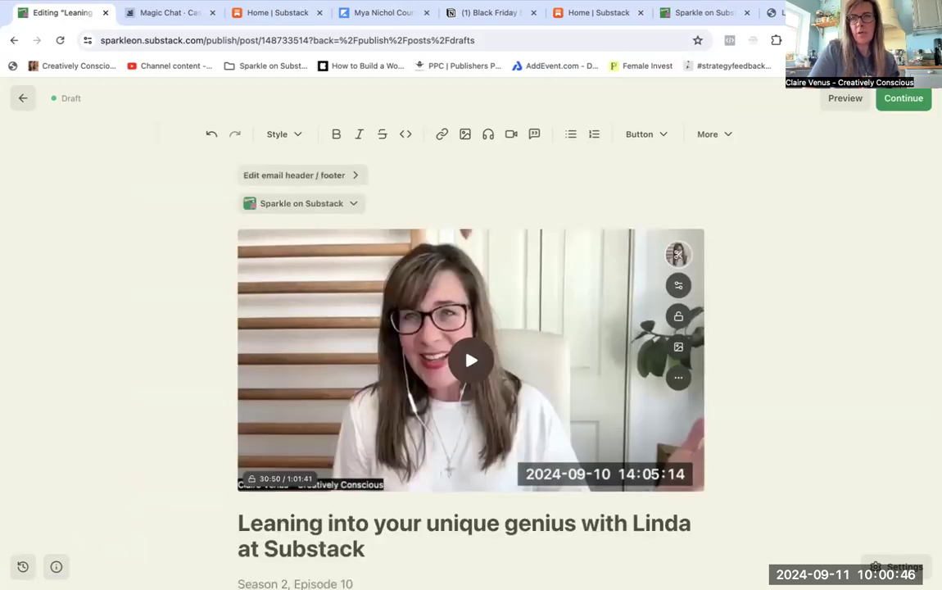
- Open the Publish page and review its settings down to the YouTube auto-upload section
click(903, 98)
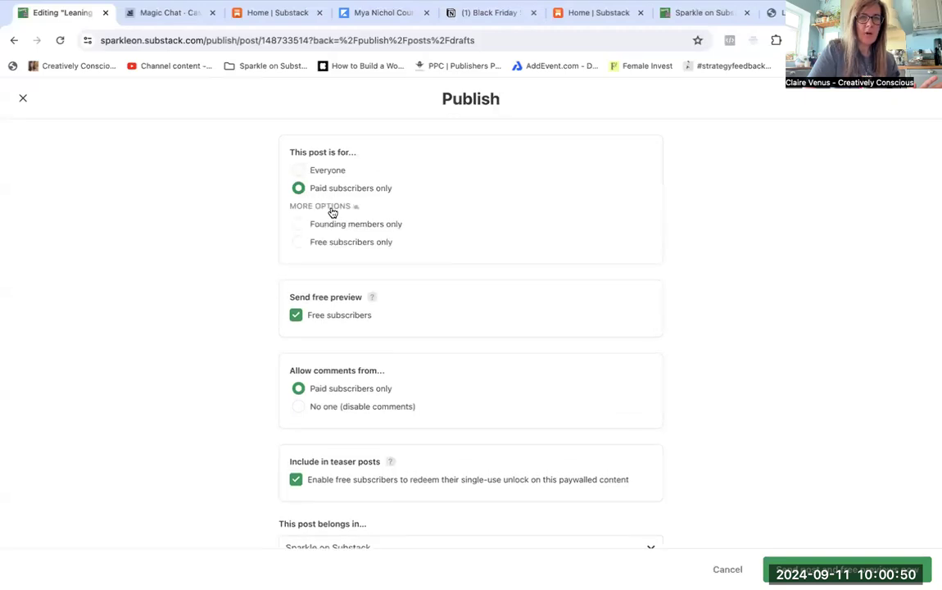
scroll(526, 306, down, 1)
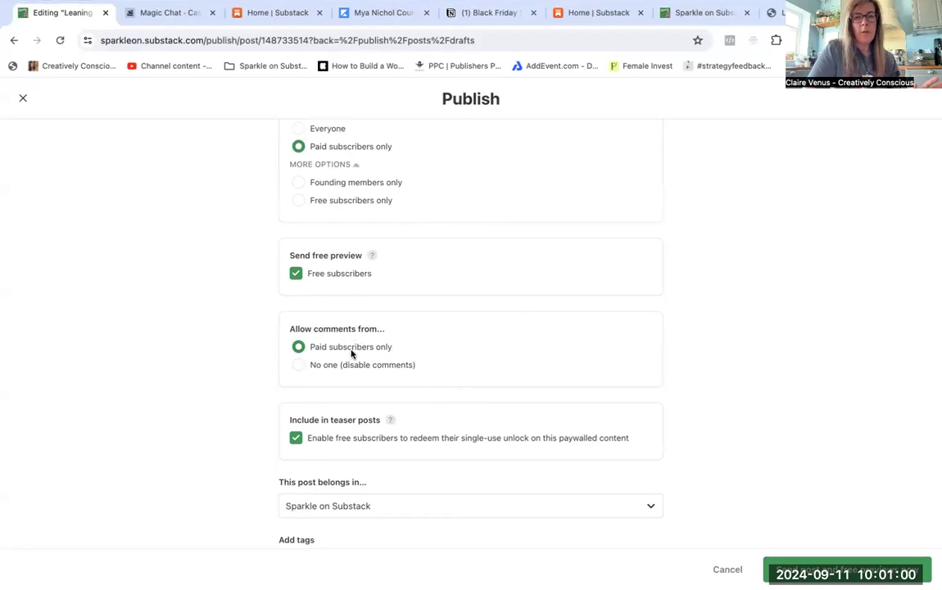
scroll(362, 363, down, 5)
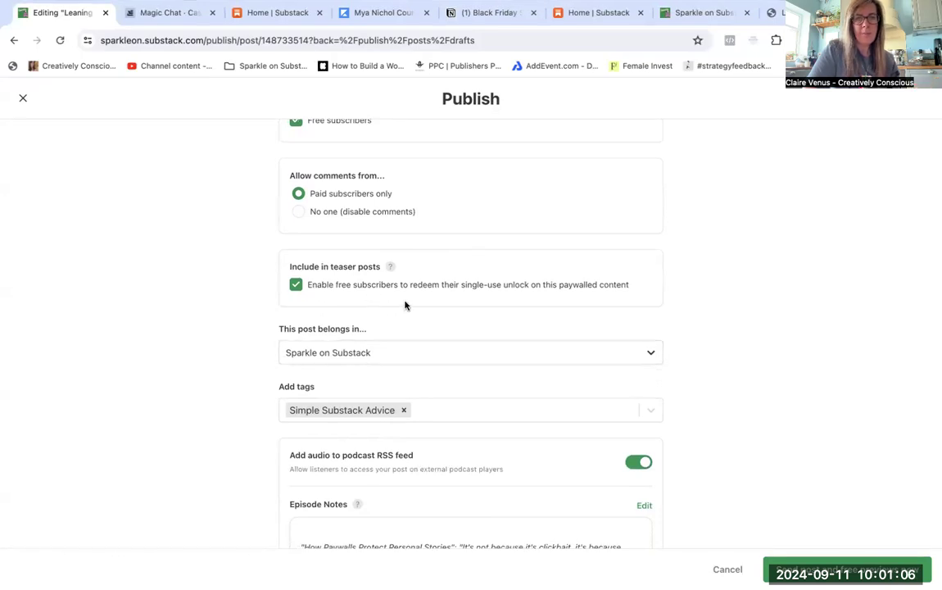
scroll(411, 289, down, 5)
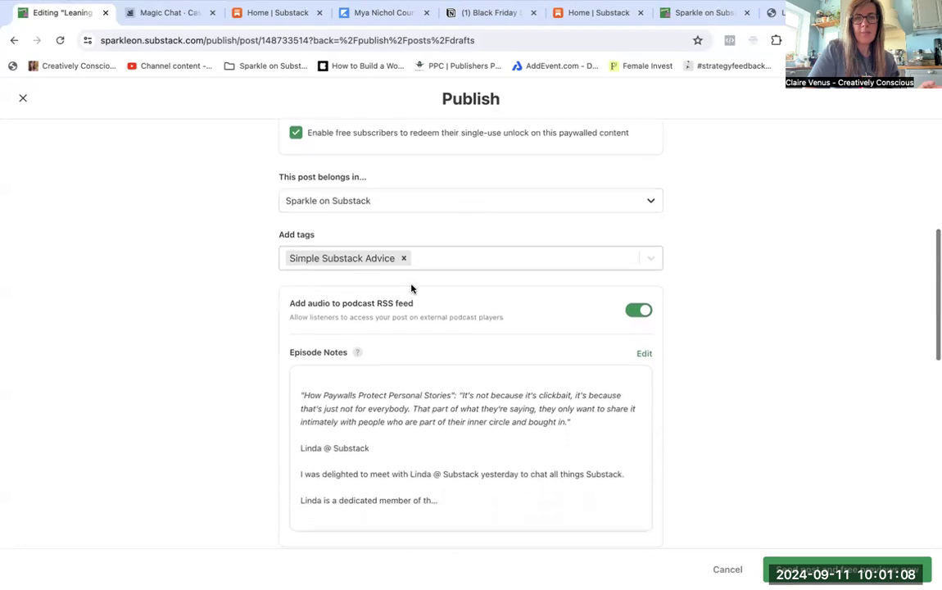
scroll(411, 289, down, 1)
scroll(411, 288, up, 2)
scroll(411, 288, down, 3)
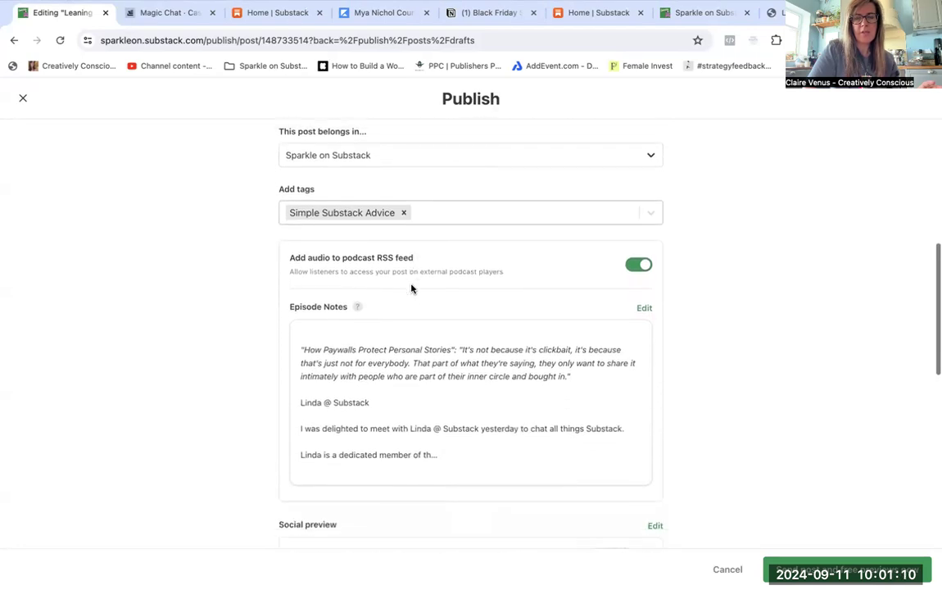
scroll(411, 289, down, 10)
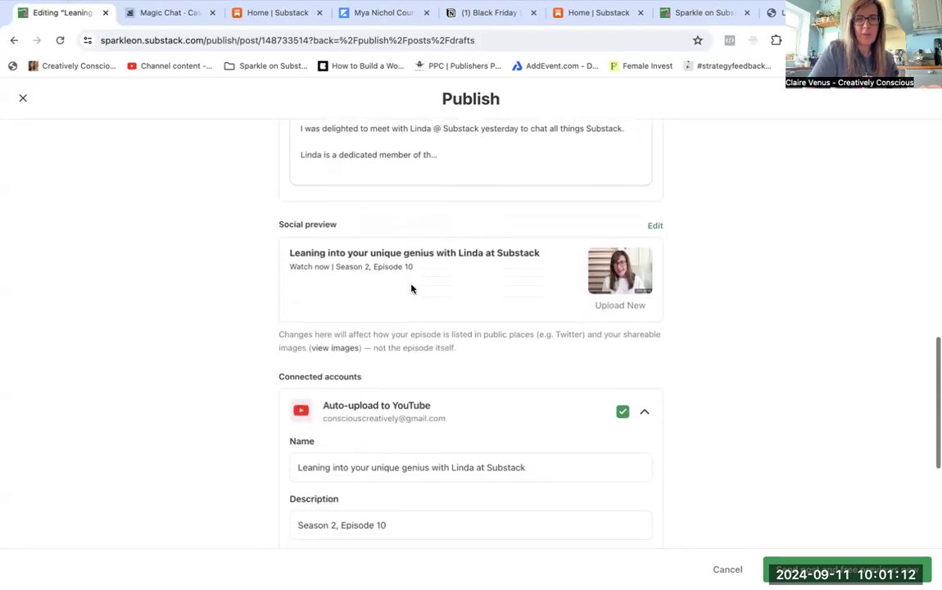
scroll(411, 289, down, 5)
scroll(411, 288, up, 1)
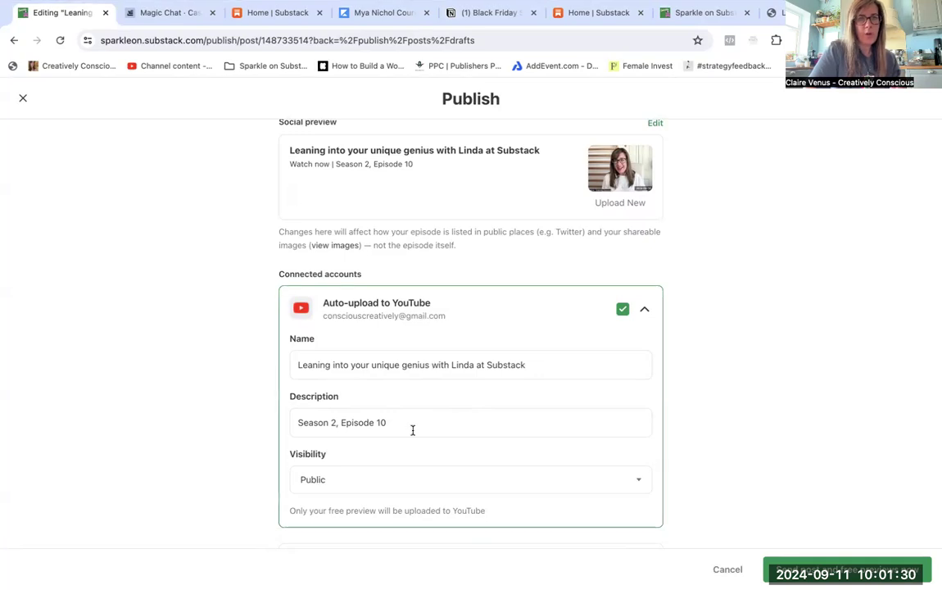
- Set the YouTube upload's visibility to Unlisted
scroll(413, 430, down, 3)
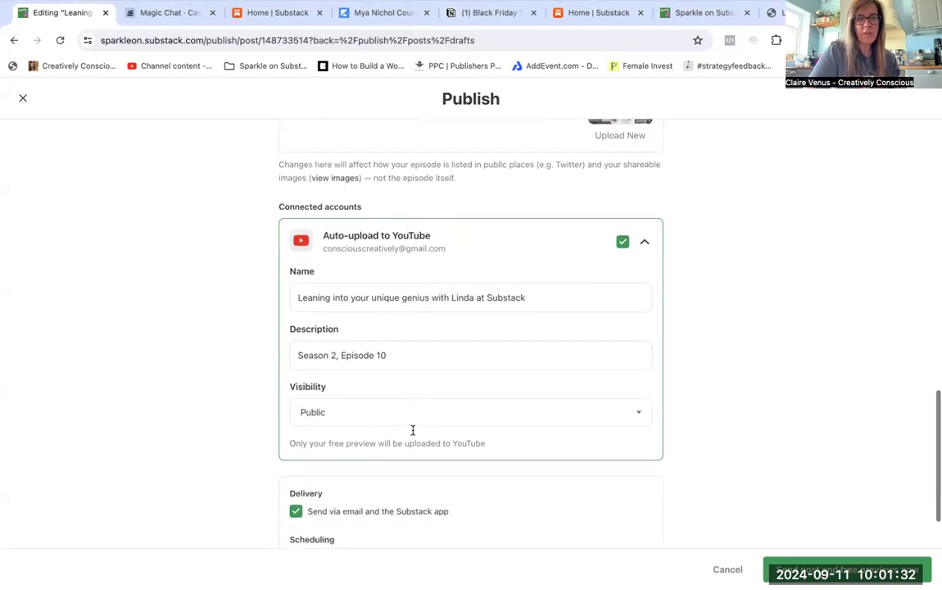
click(518, 376)
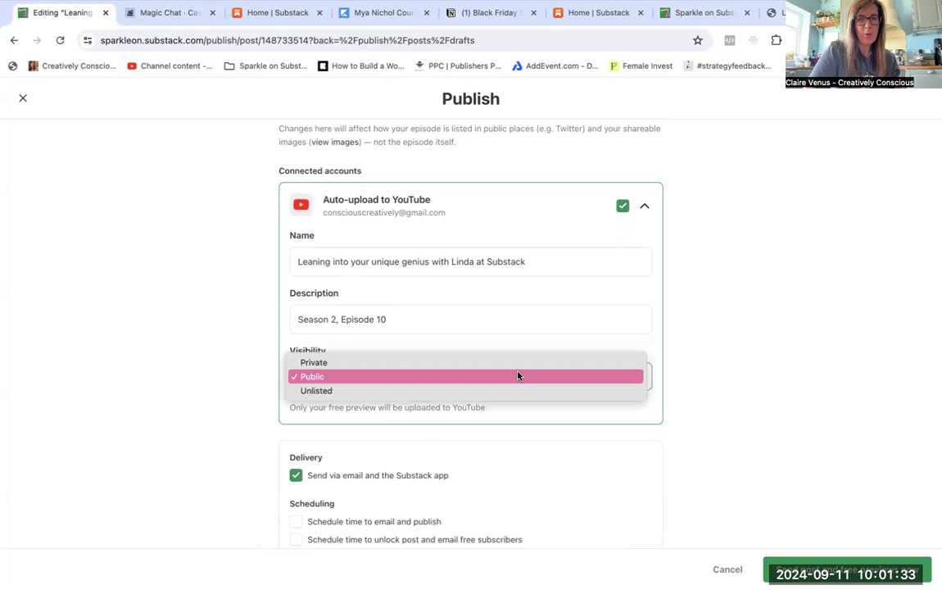
click(477, 391)
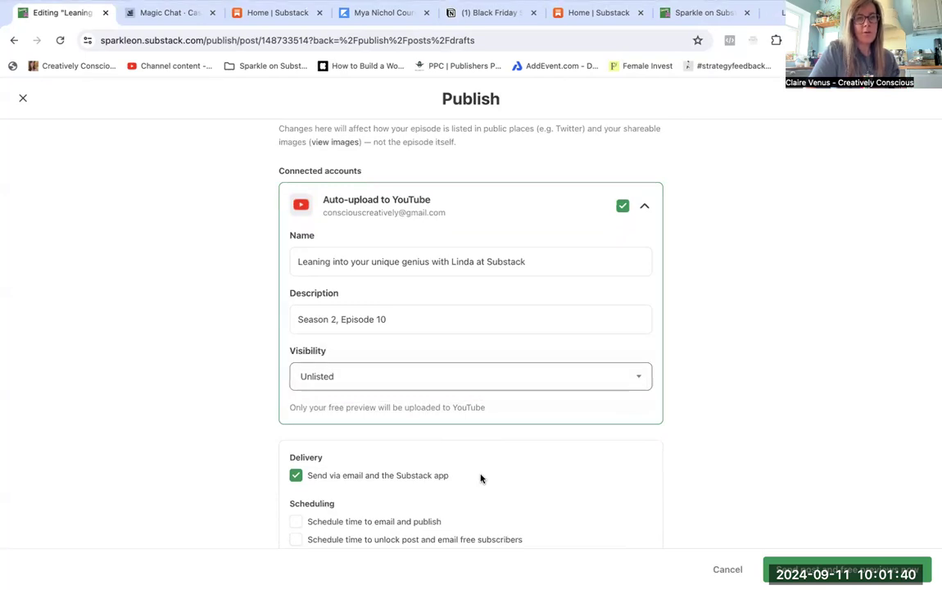
- Schedule the episode to email and publish on 13 September 2024 at 03:00
scroll(481, 479, down, 1)
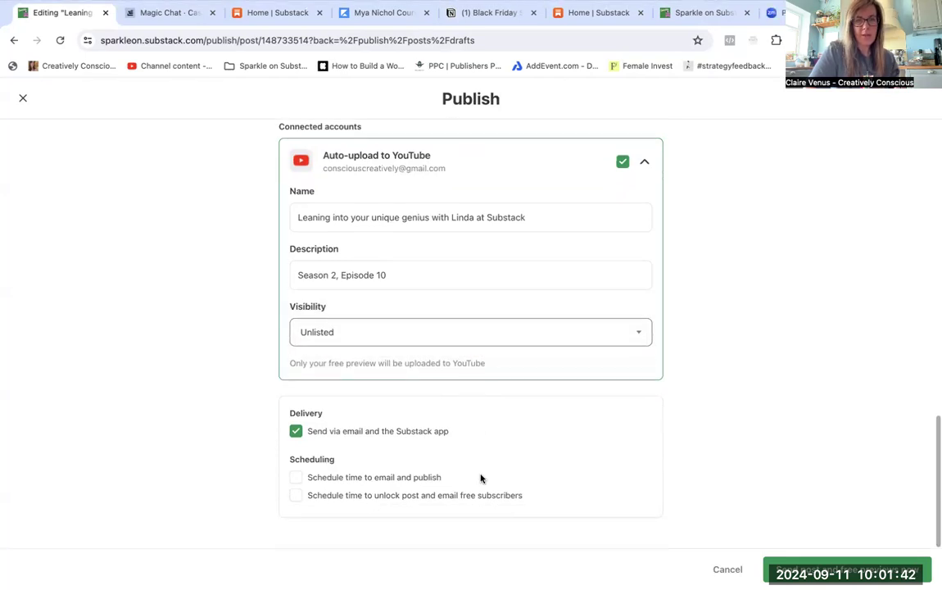
click(295, 480)
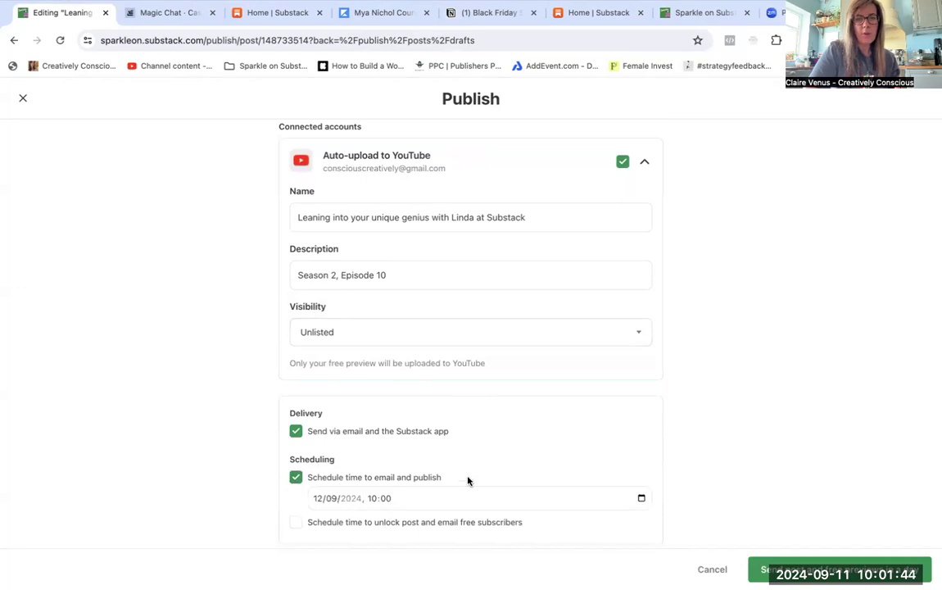
click(633, 498)
click(644, 499)
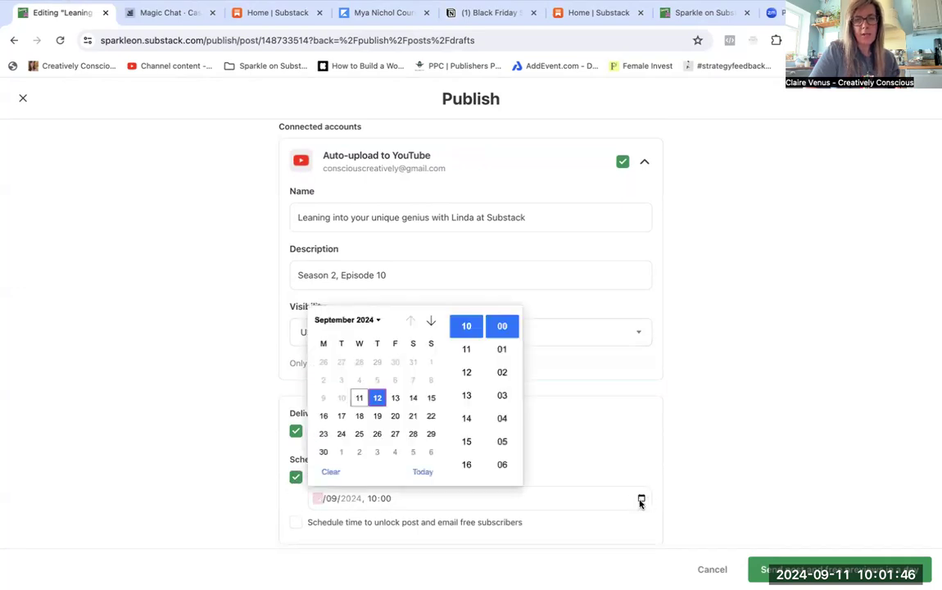
click(396, 399)
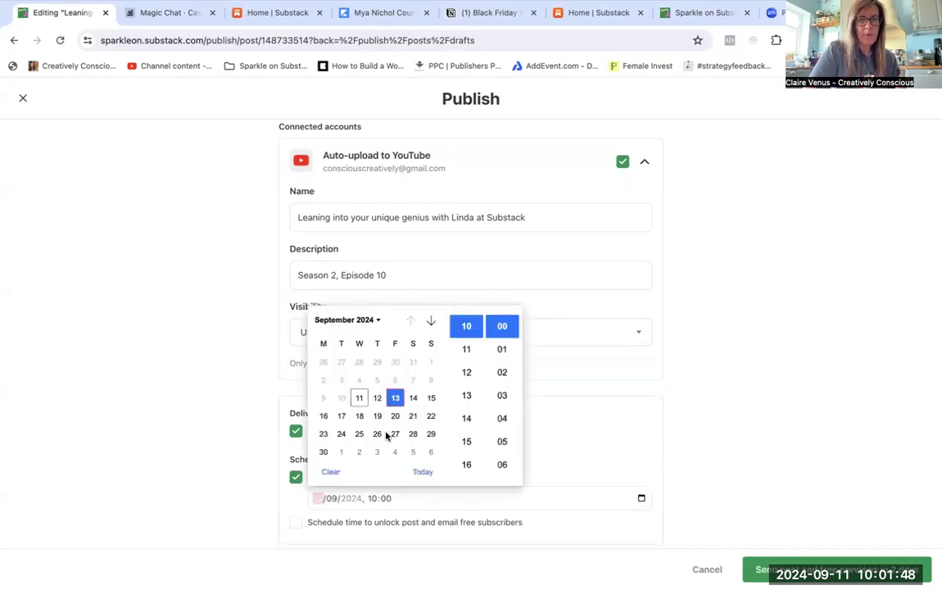
click(368, 499)
text(3)
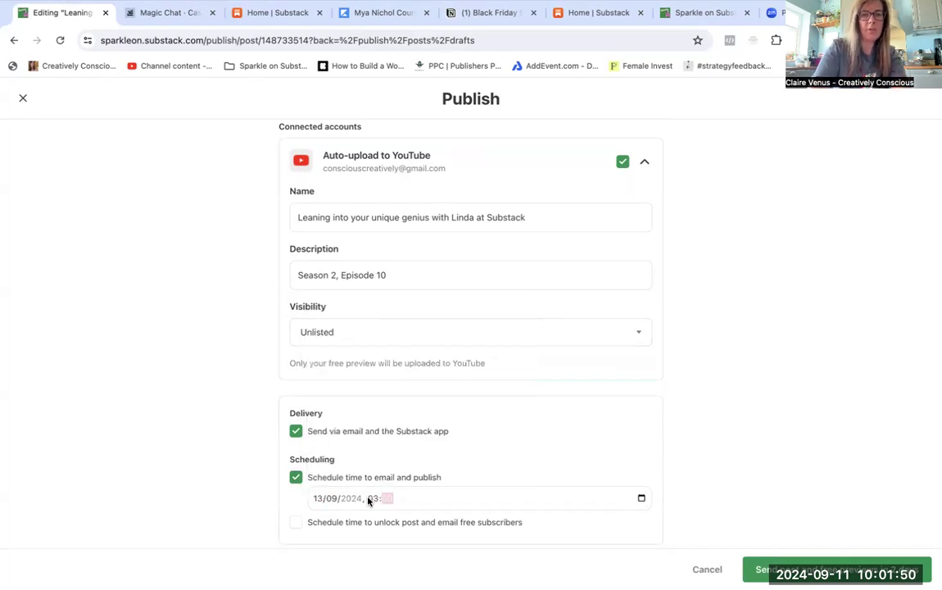
scroll(809, 386, down, 1)
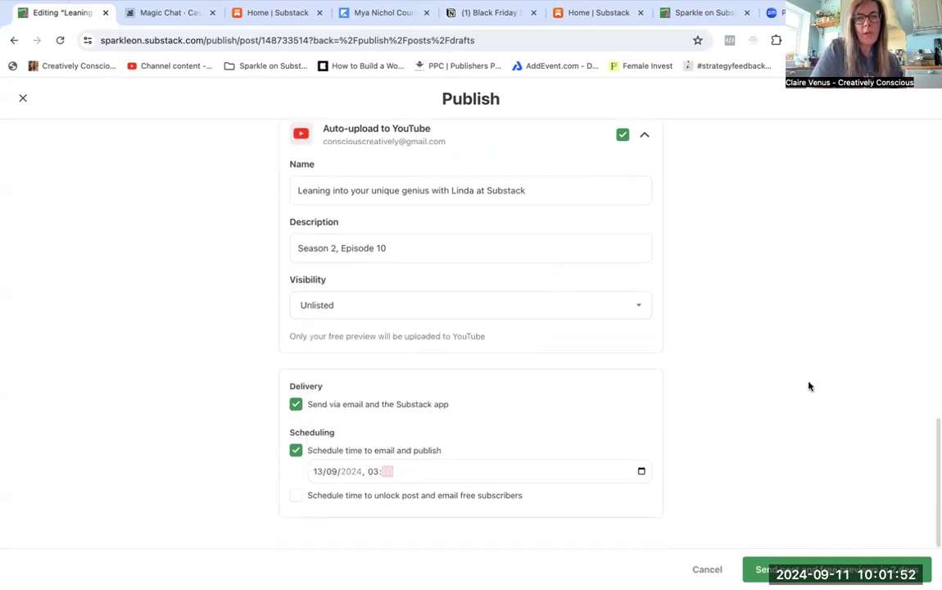
text(00)
key(Return)
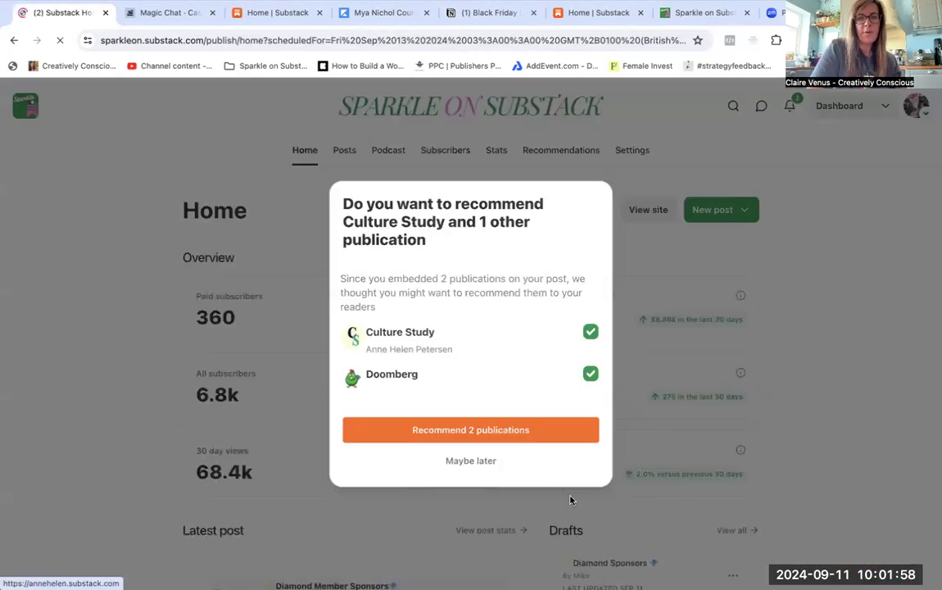
- Skip the publication recommendations and start a new video post from the Sparkle on Substack dashboard
click(459, 460)
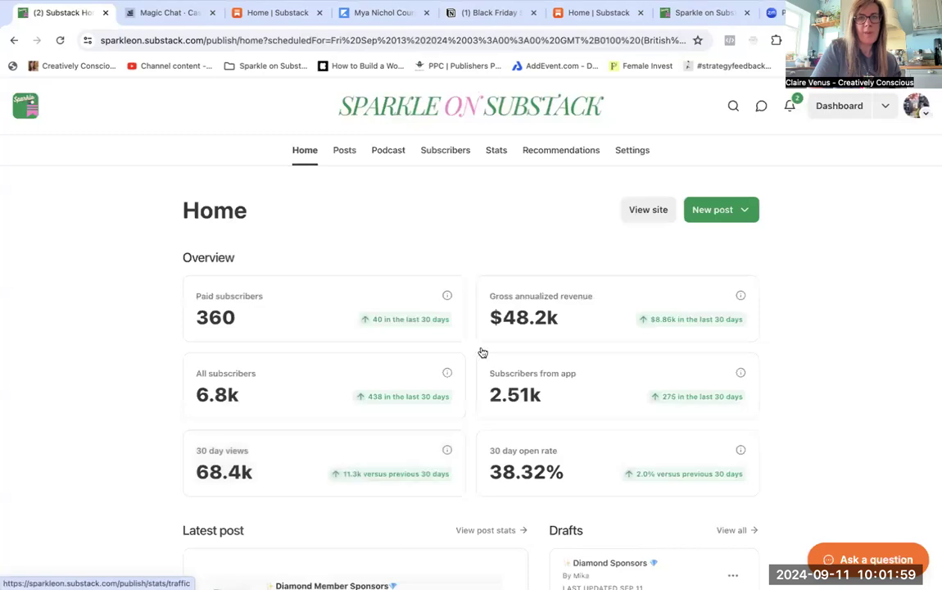
click(437, 115)
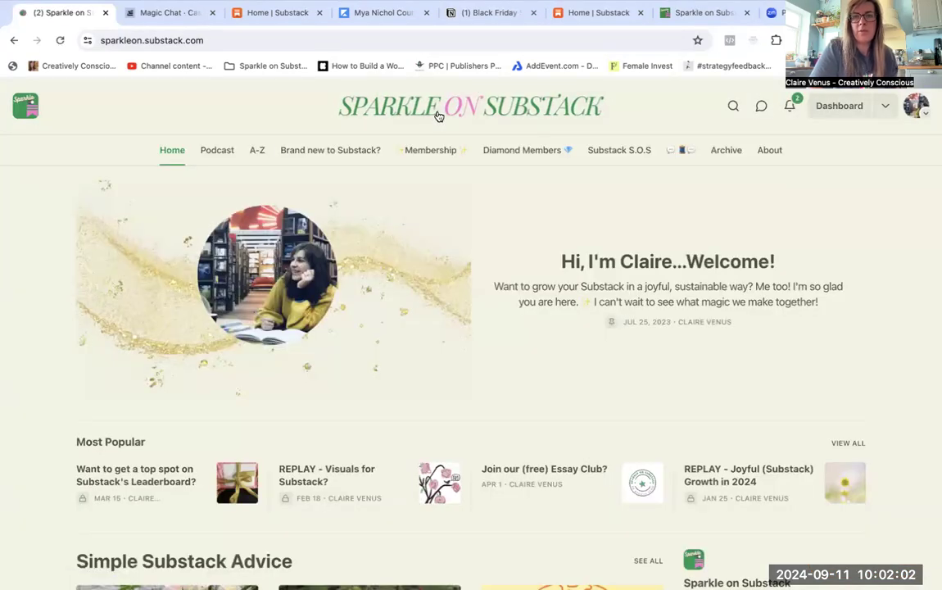
click(888, 114)
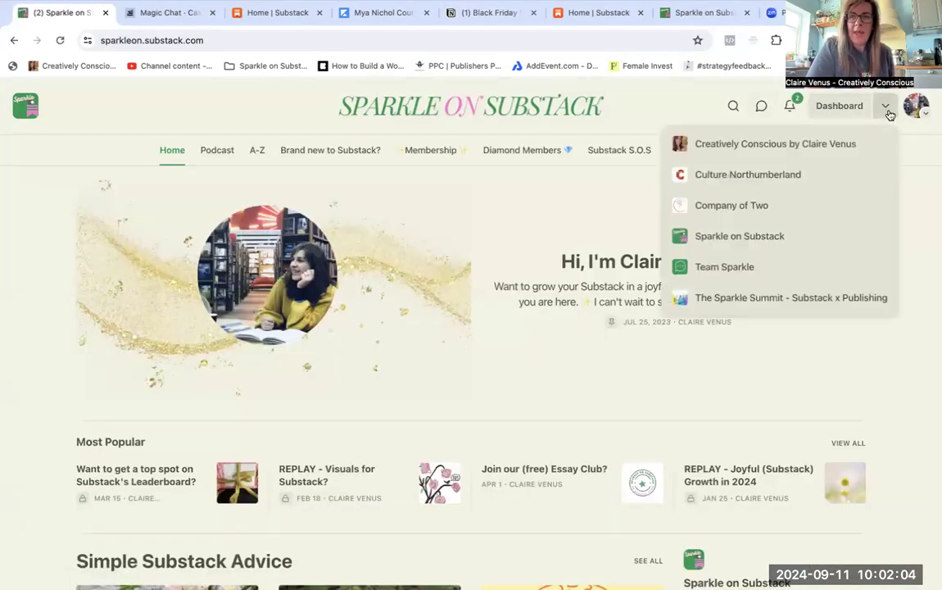
click(829, 237)
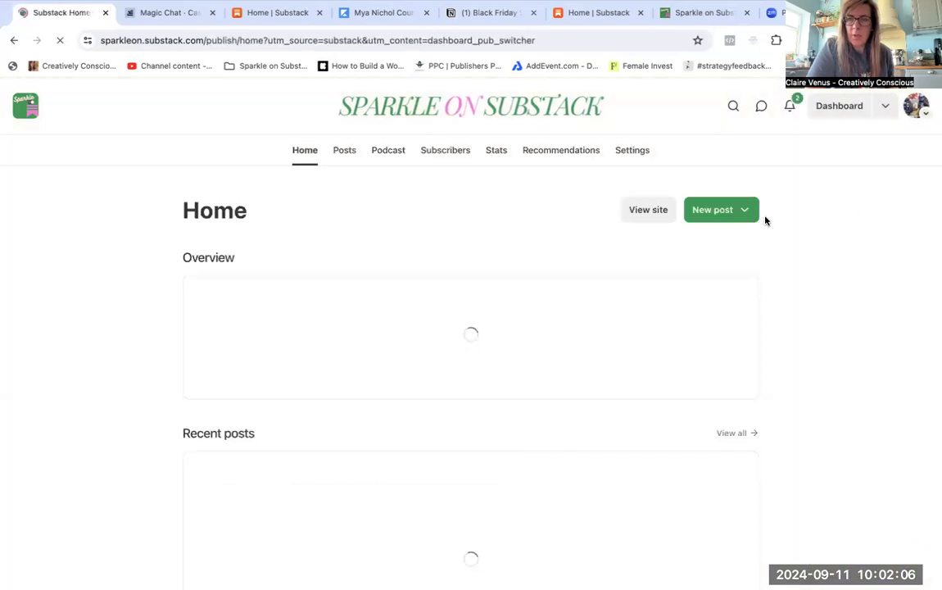
click(748, 211)
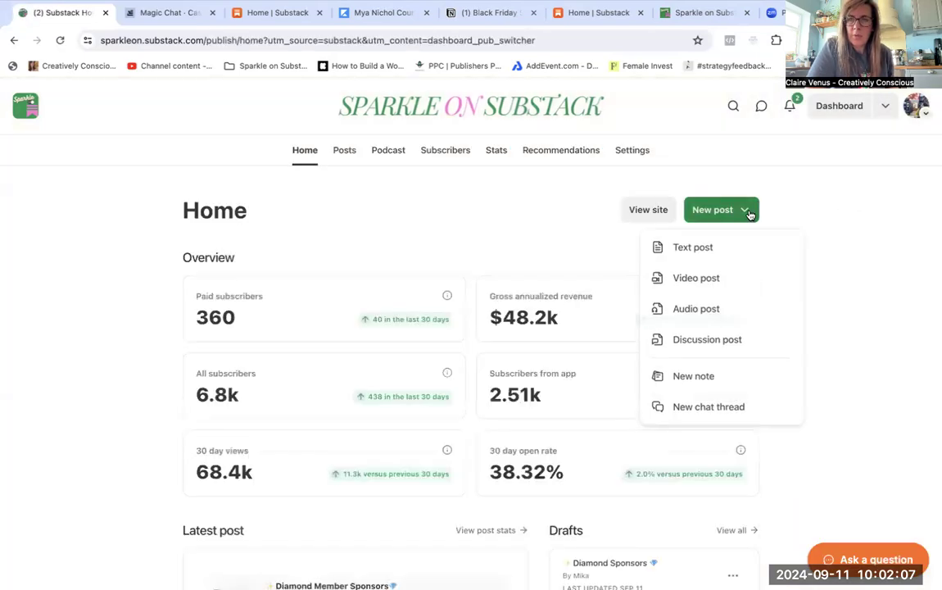
click(721, 280)
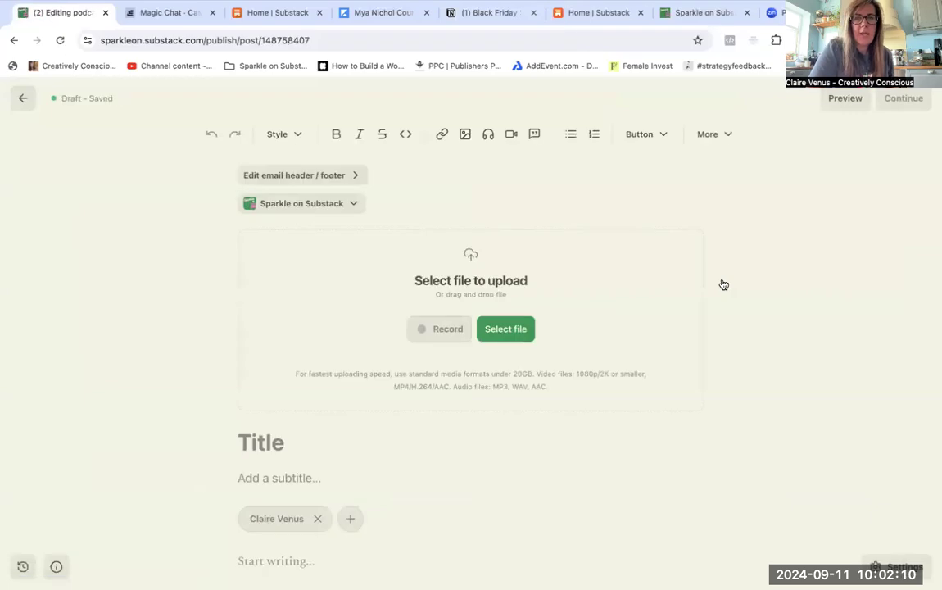
- Select the episode's video file to start uploading it into the new post
click(500, 329)
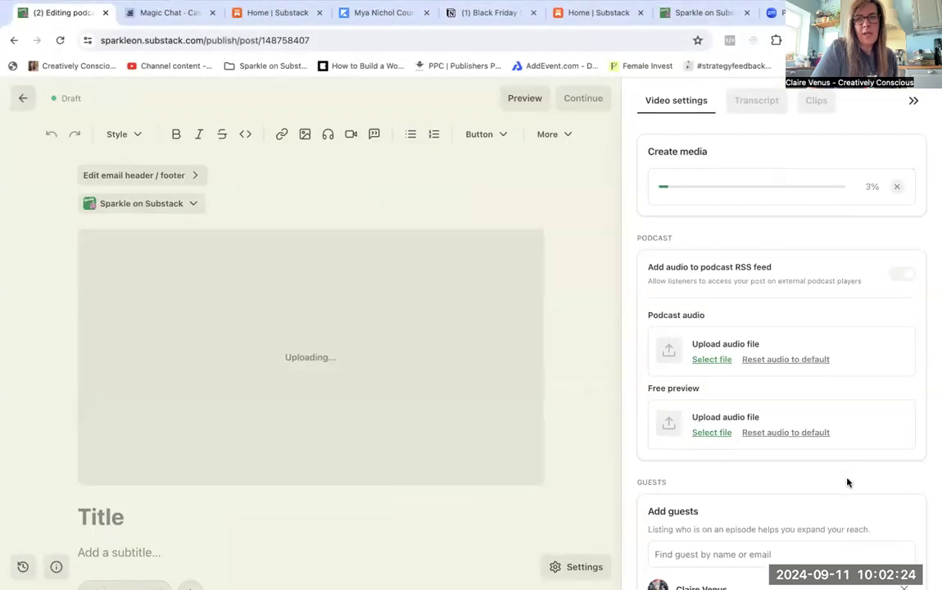
scroll(848, 482, down, 5)
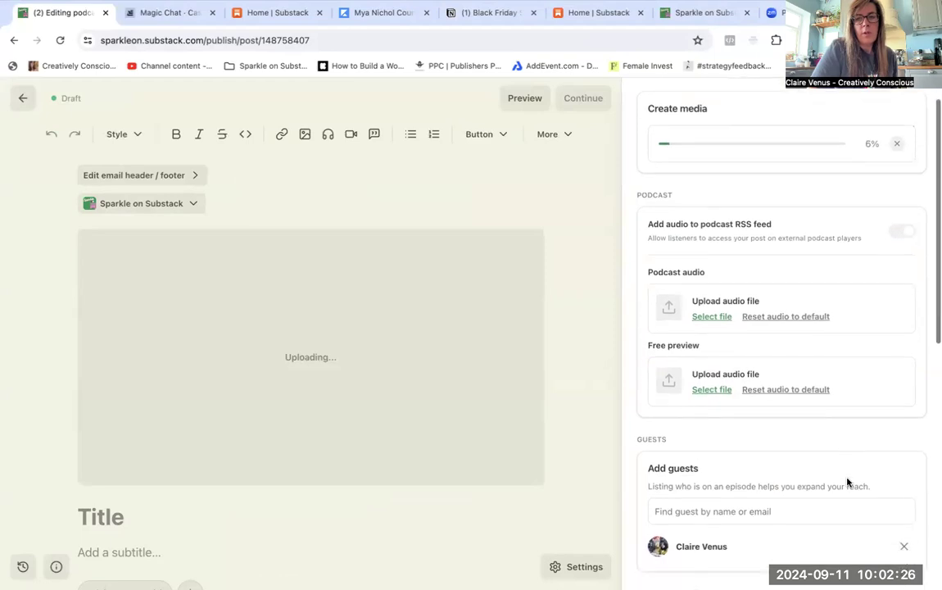
- Wait for the 27MB, 1:42 video to finish uploading and processing into the post
scroll(847, 481, up, 5)
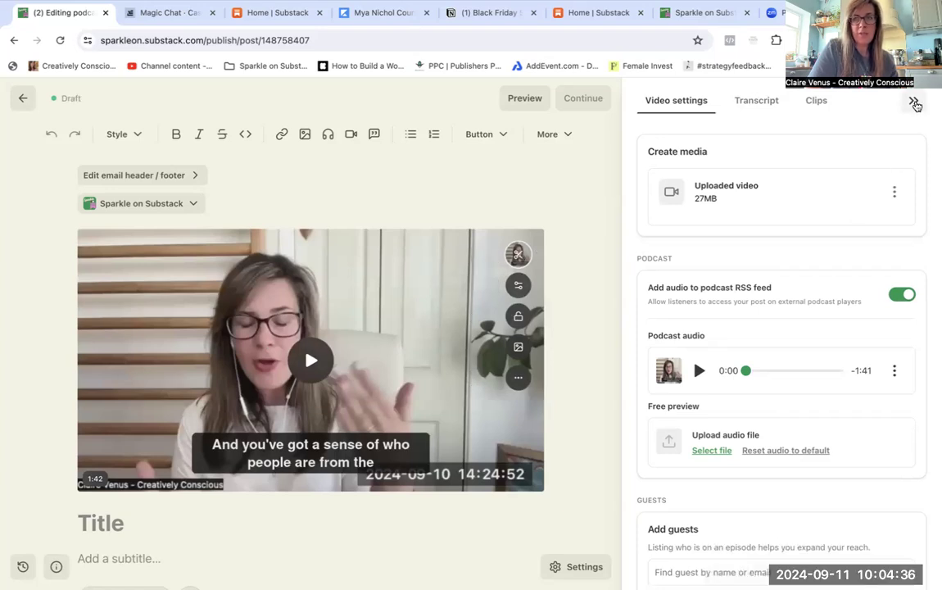
- Review the video's auto-generated transcript in the Clips panel, then close the side panel
click(914, 101)
click(678, 256)
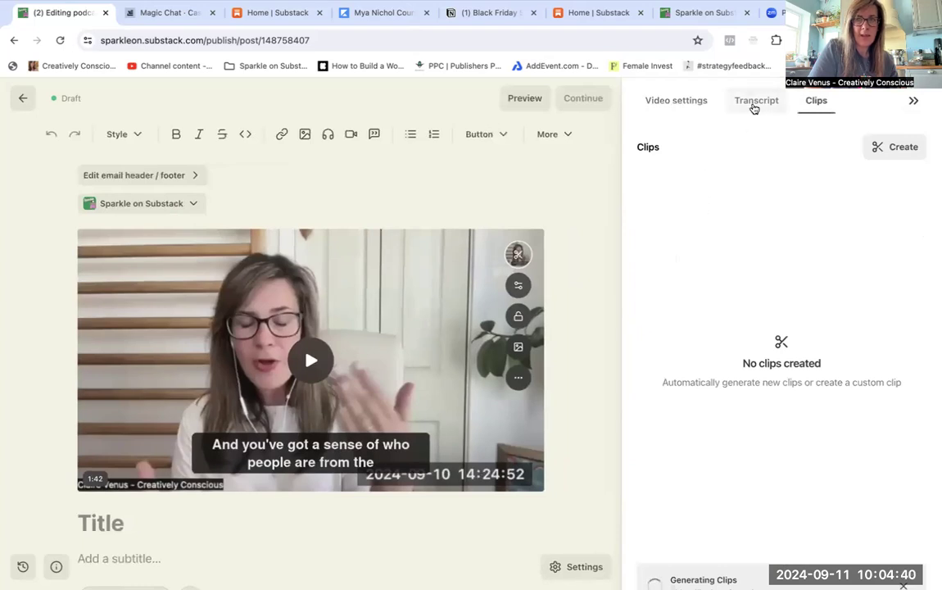
click(753, 104)
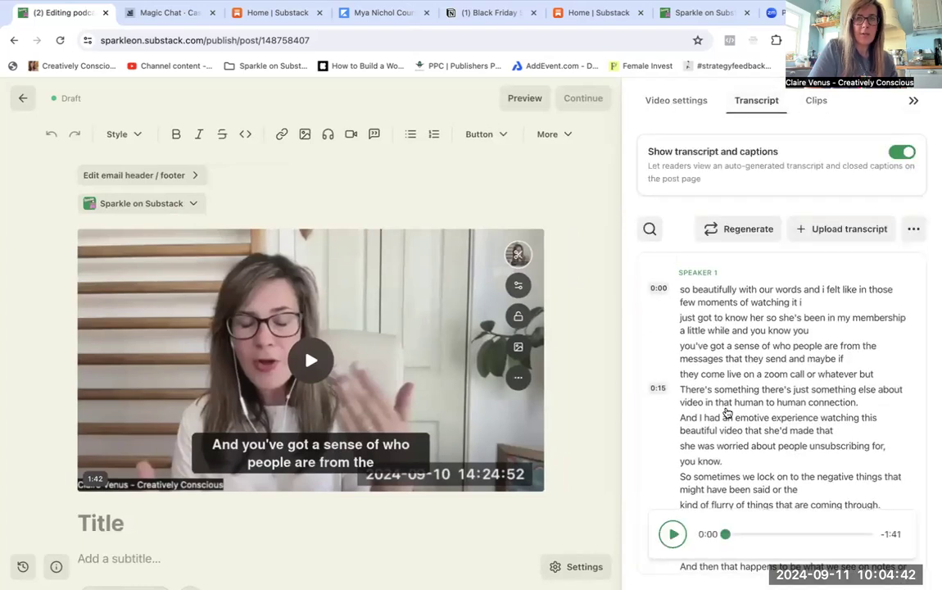
scroll(726, 414, down, 10)
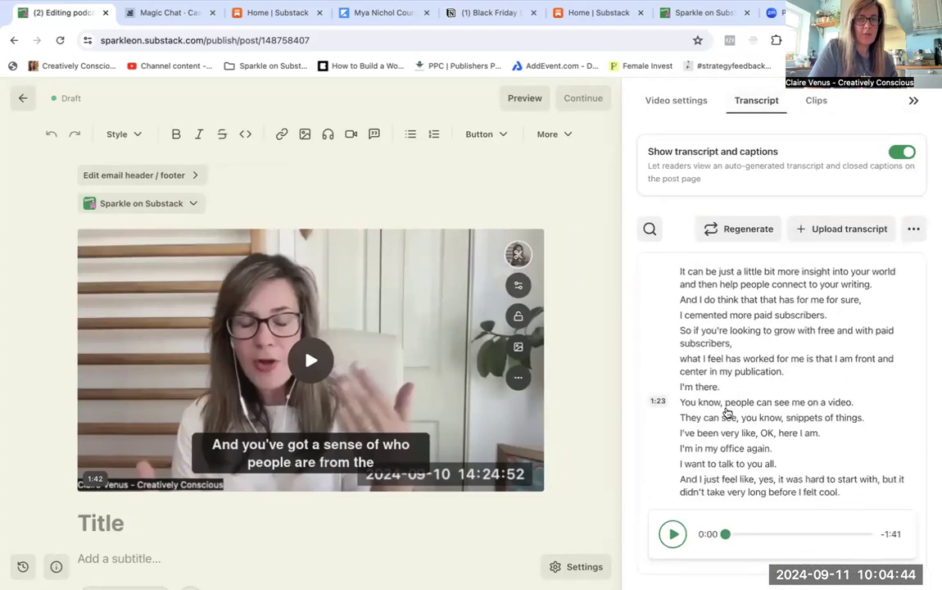
click(517, 286)
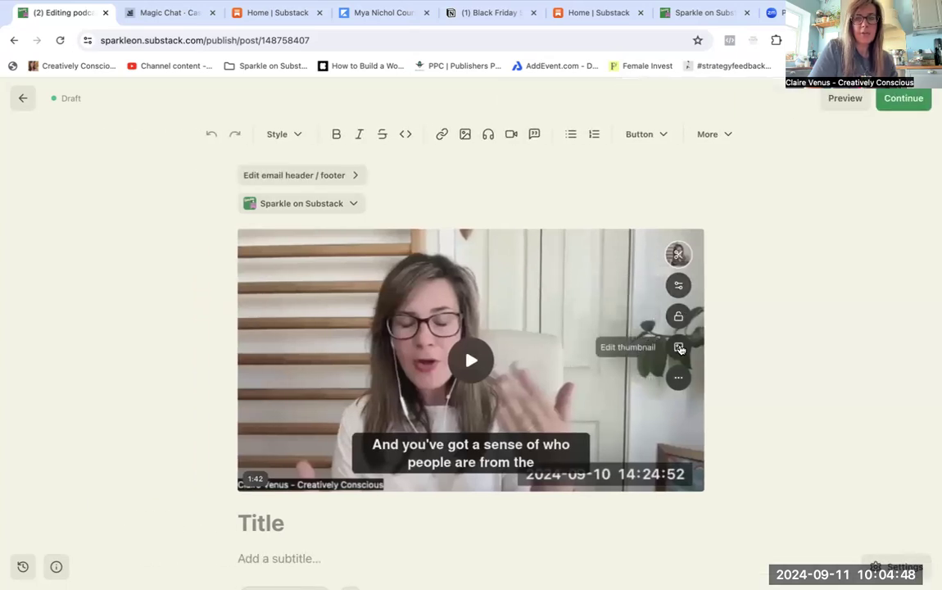
- Set the video thumbnail to the timeline frame at 0:14.2, showing the Zoom call caption
click(679, 347)
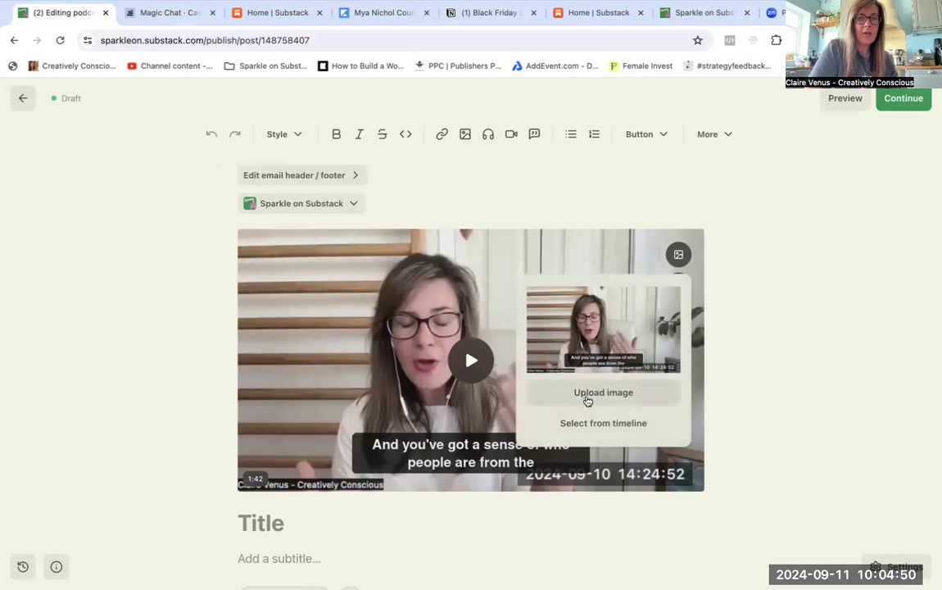
click(595, 423)
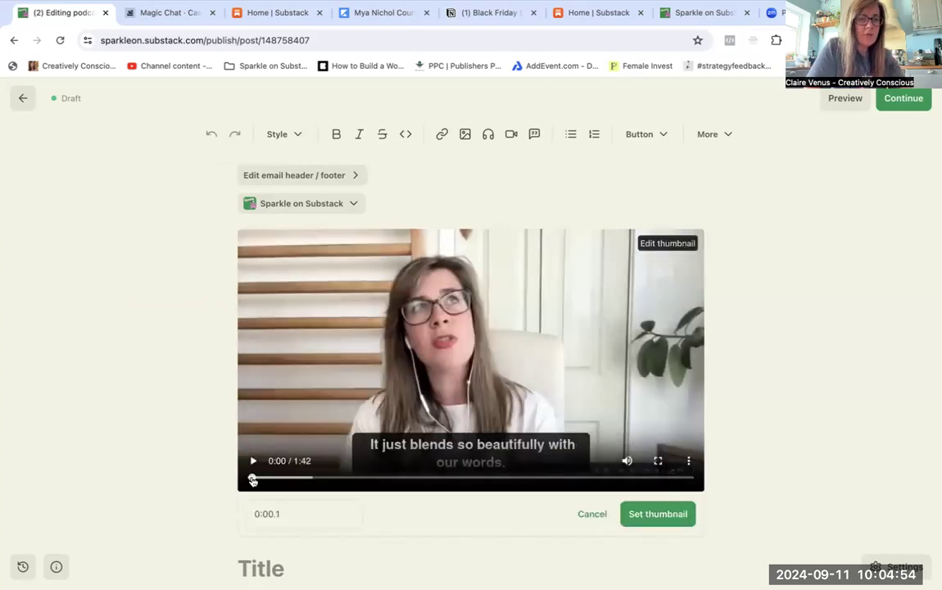
drag(252, 478, 312, 491)
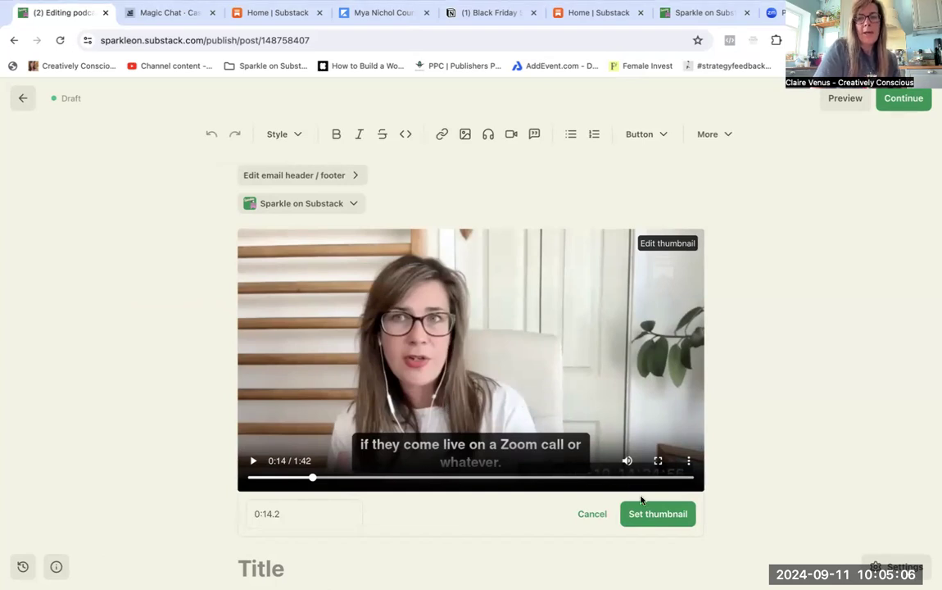
click(653, 521)
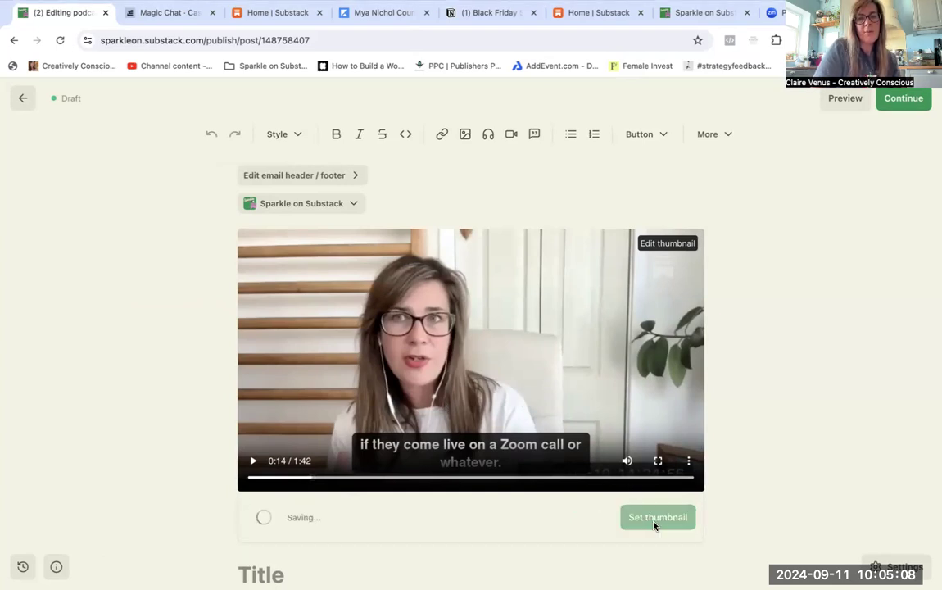